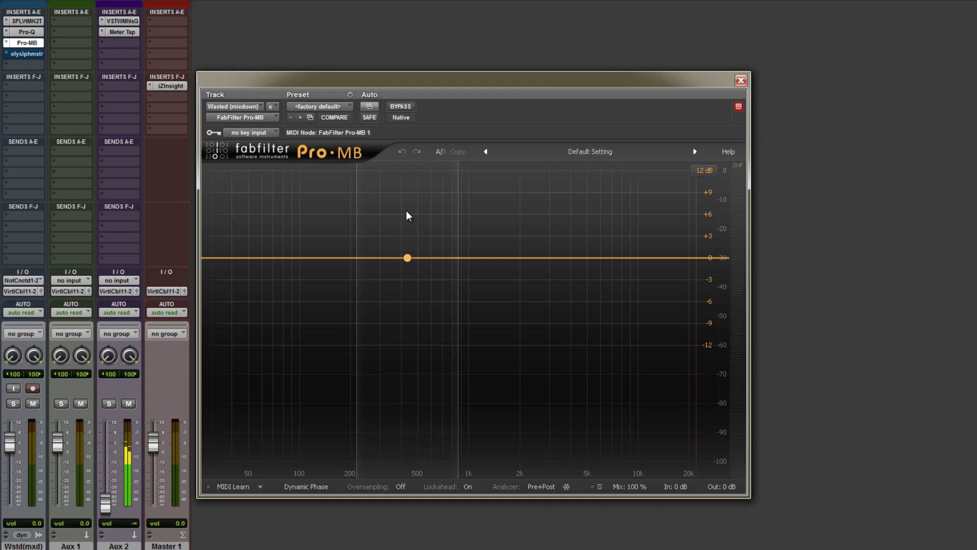
# - Add an upper-mid band centred near 3 kHz and an adjoining high band, extending the high band to the top of the spectrum
pyautogui.moveTo(406, 210); pyautogui.dragTo(532, 396)
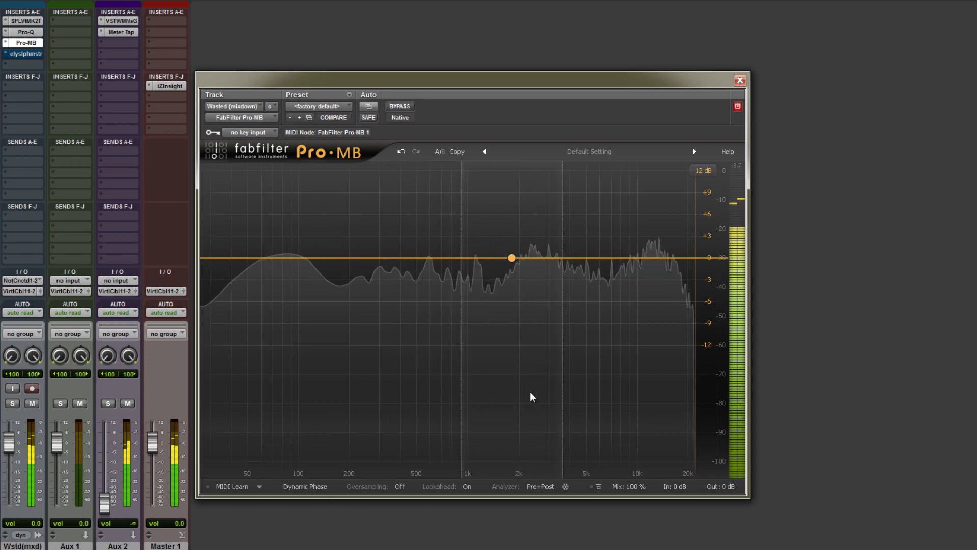
pyautogui.click(542, 258)
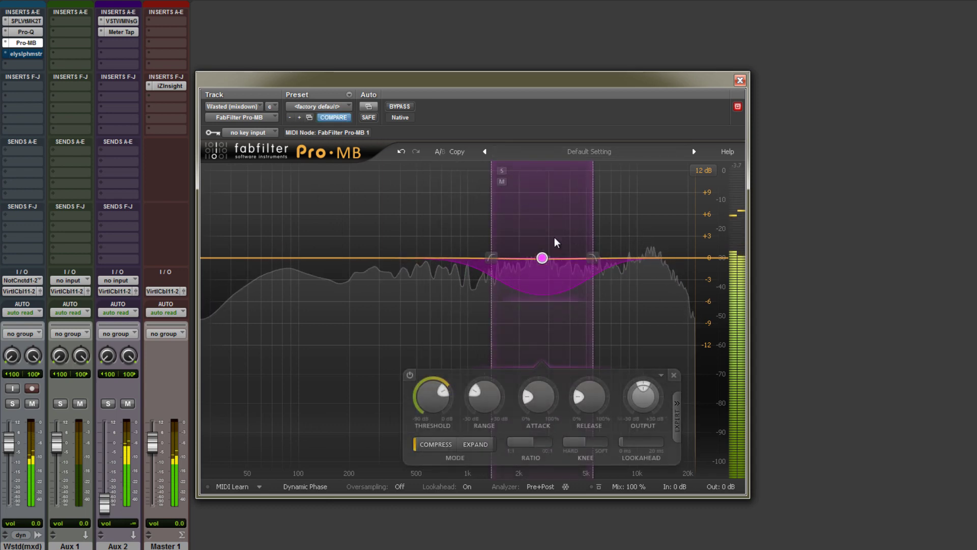
pyautogui.click(635, 176)
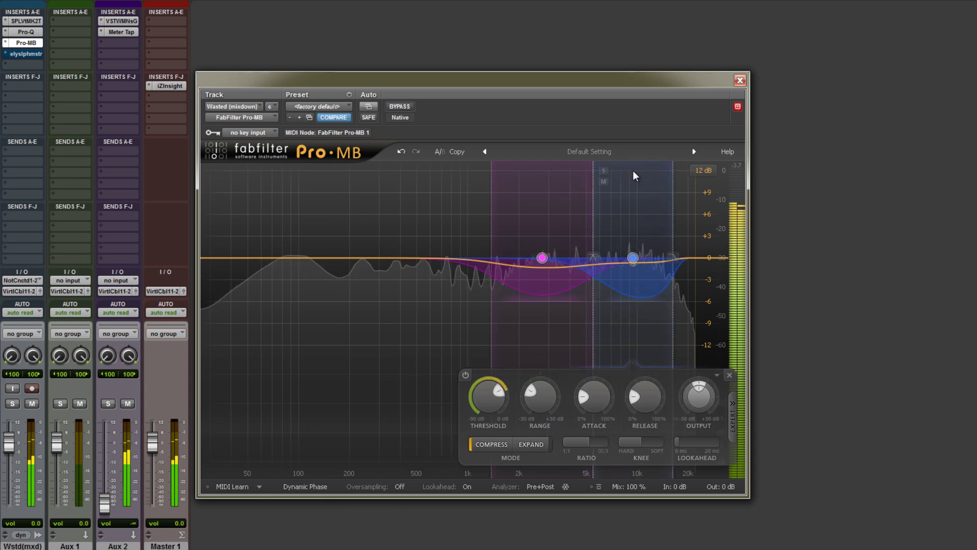
pyautogui.moveTo(673, 229); pyautogui.dragTo(728, 229)
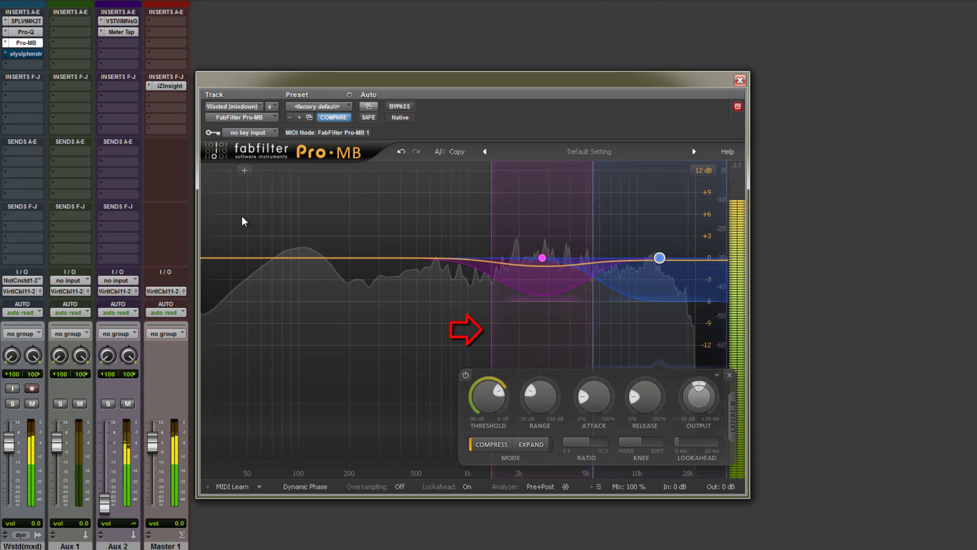
# - Add a low band with its upper crossover at 186.61 Hz, and set that crossover's slope to 33.2 dB/oct while soloing the band
pyautogui.click(237, 177)
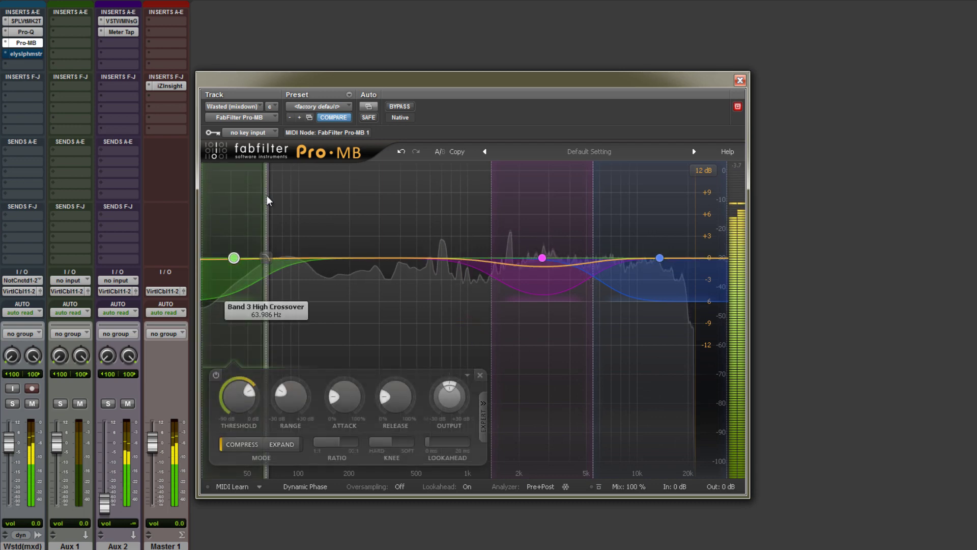
pyautogui.moveTo(268, 200); pyautogui.dragTo(364, 200)
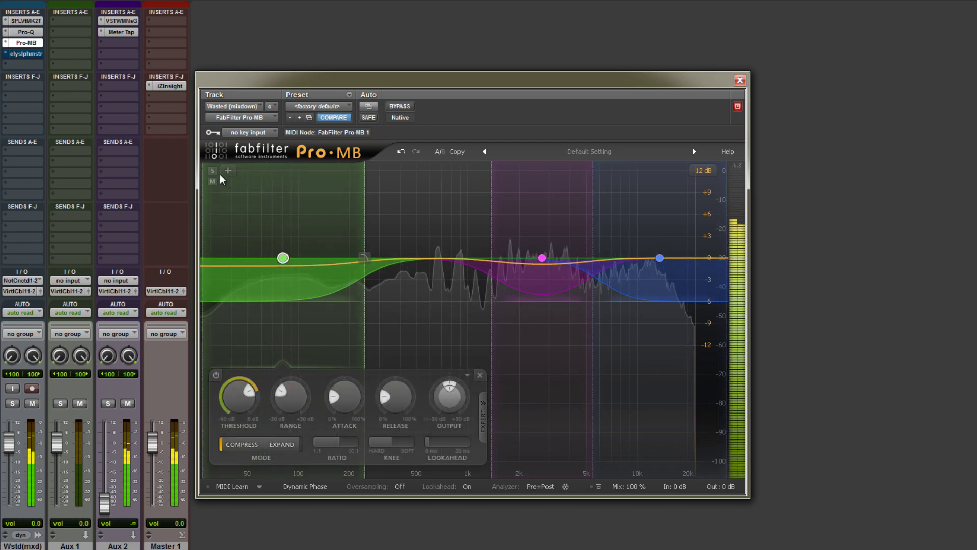
pyautogui.click(213, 170)
pyautogui.moveTo(364, 212); pyautogui.dragTo(345, 217)
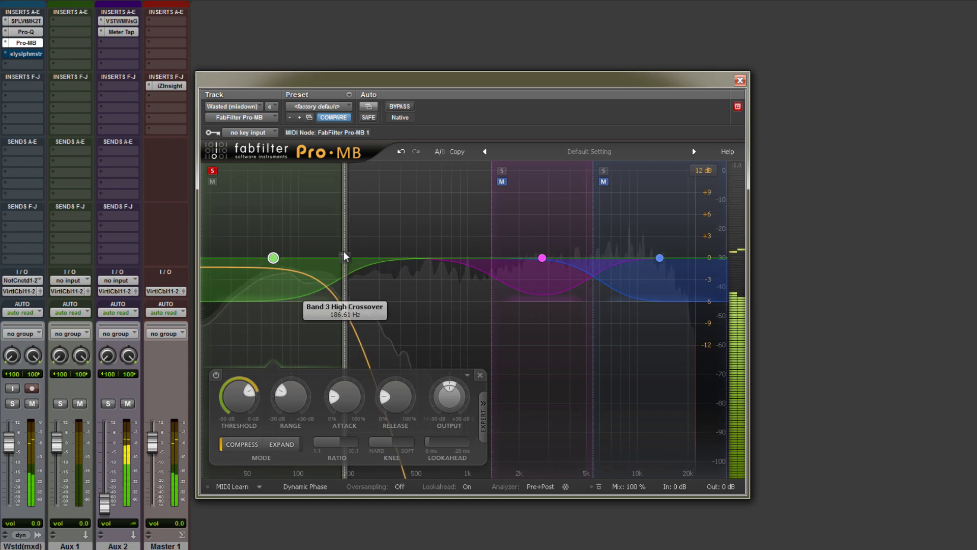
pyautogui.moveTo(344, 257); pyautogui.dragTo(343, 225)
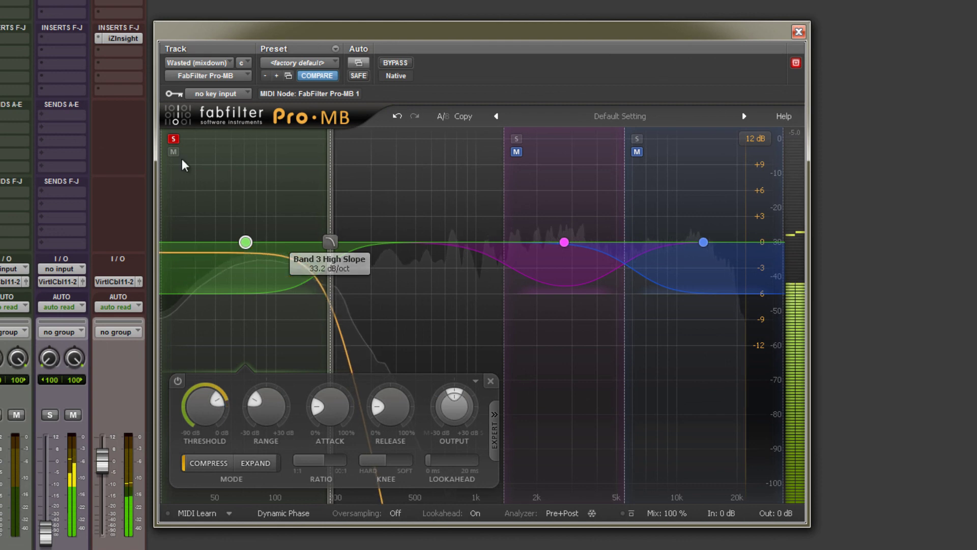
pyautogui.click(173, 138)
# - Solo the high band to set its crossover slope with the upper-mid band to 34.4 dB/oct, and audition the upper-mid band alone
pyautogui.click(636, 139)
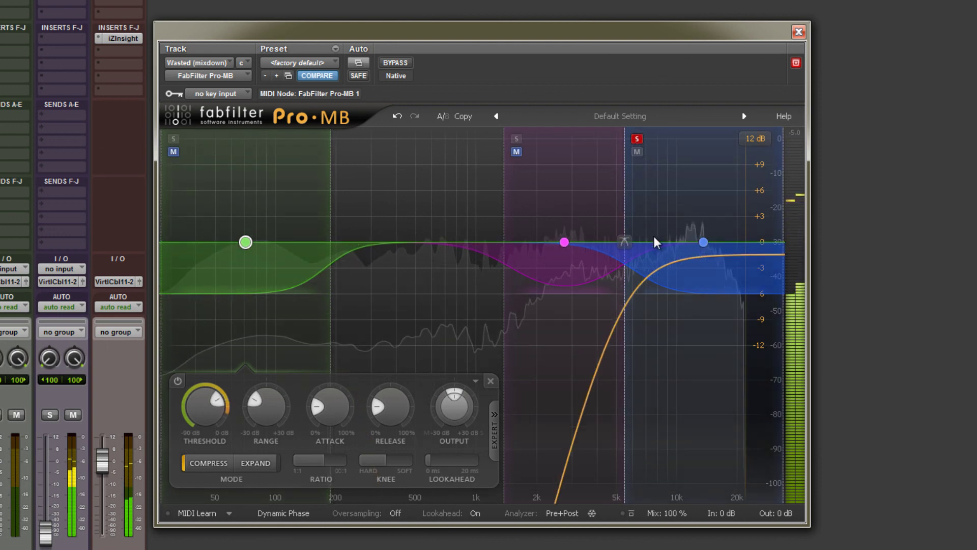
pyautogui.moveTo(625, 241)
pyautogui.mouseDown()
pyautogui.moveTo(639, 218)
pyautogui.moveTo(633, 235)
pyautogui.mouseUp()
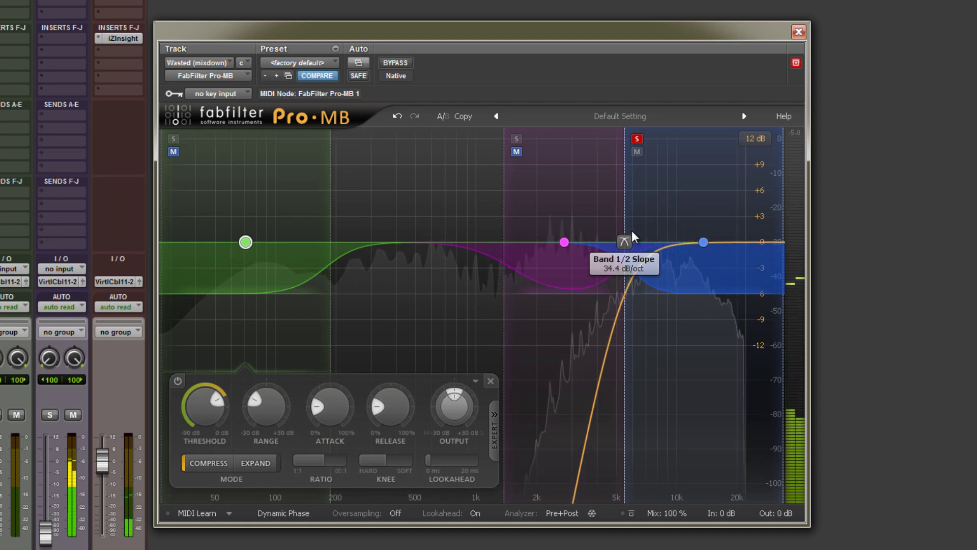
pyautogui.click(637, 139)
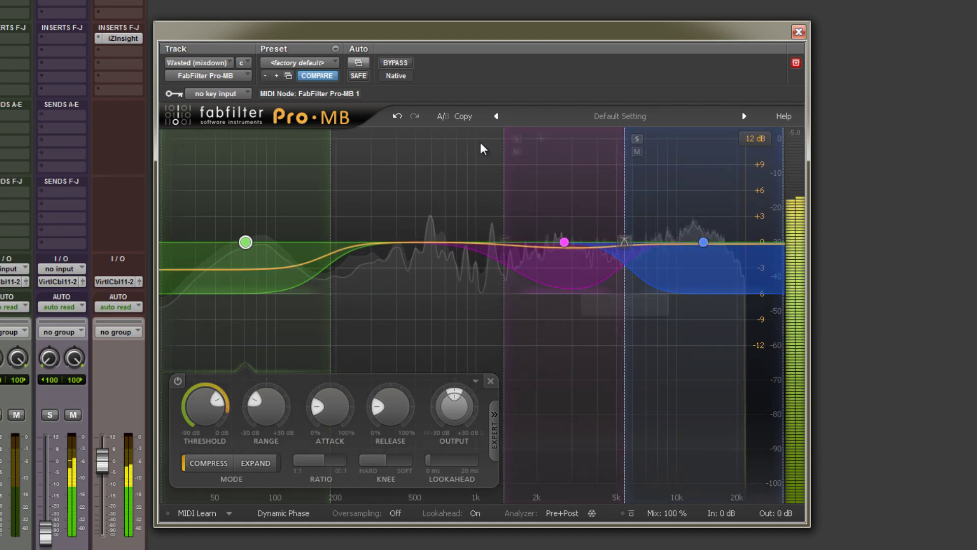
pyautogui.click(516, 138)
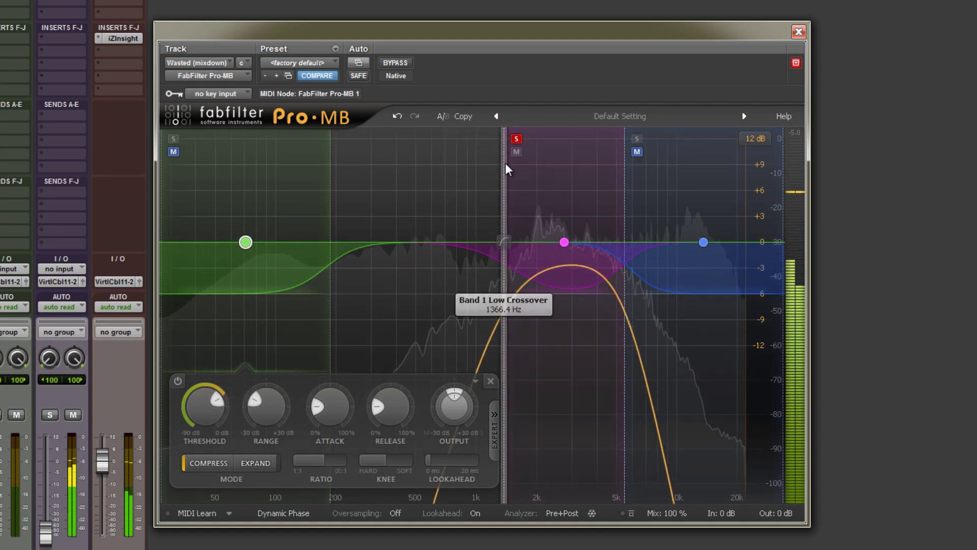
pyautogui.click(516, 139)
# - Add a low-mid band and extend both edges to meet the low band and the upper-mid band
pyautogui.click(412, 143)
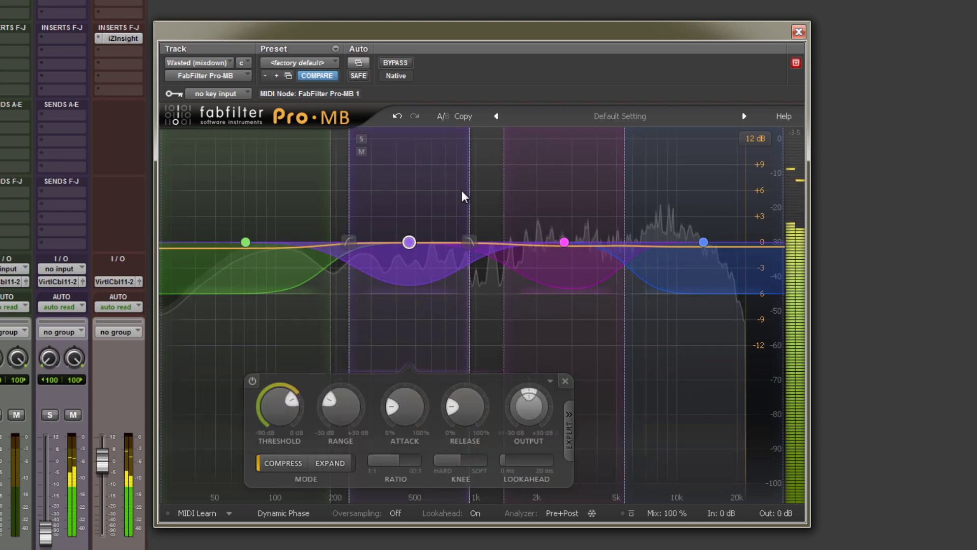
pyautogui.moveTo(469, 196); pyautogui.dragTo(499, 200)
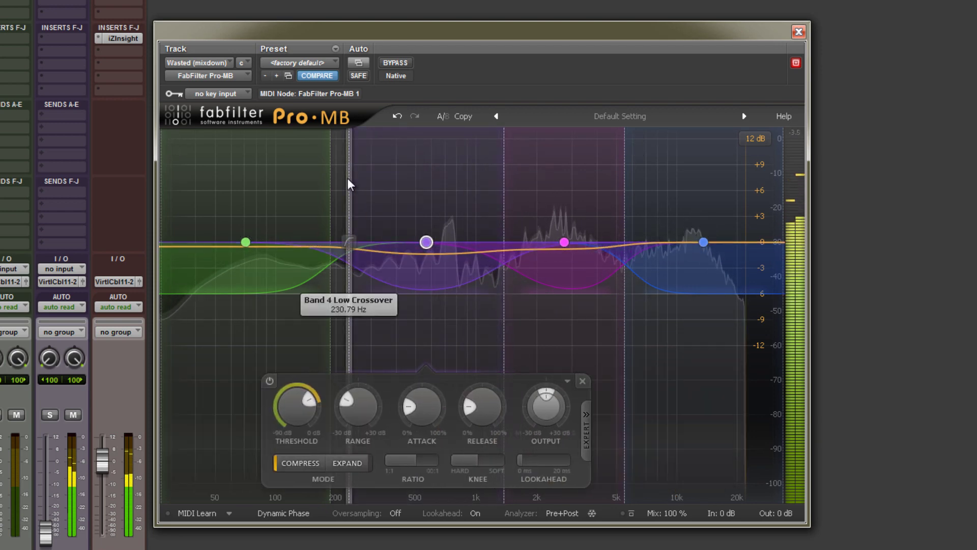
pyautogui.moveTo(349, 184); pyautogui.dragTo(331, 184)
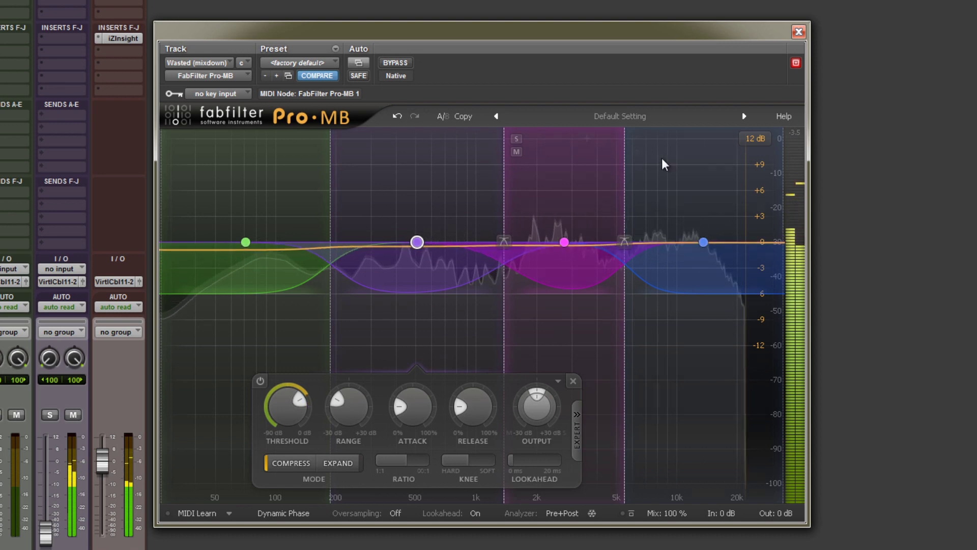
# - With the high band soloed, set the low-mid band's attack to 0% and knee to hard, and raise its ratio close to maximum
pyautogui.click(637, 139)
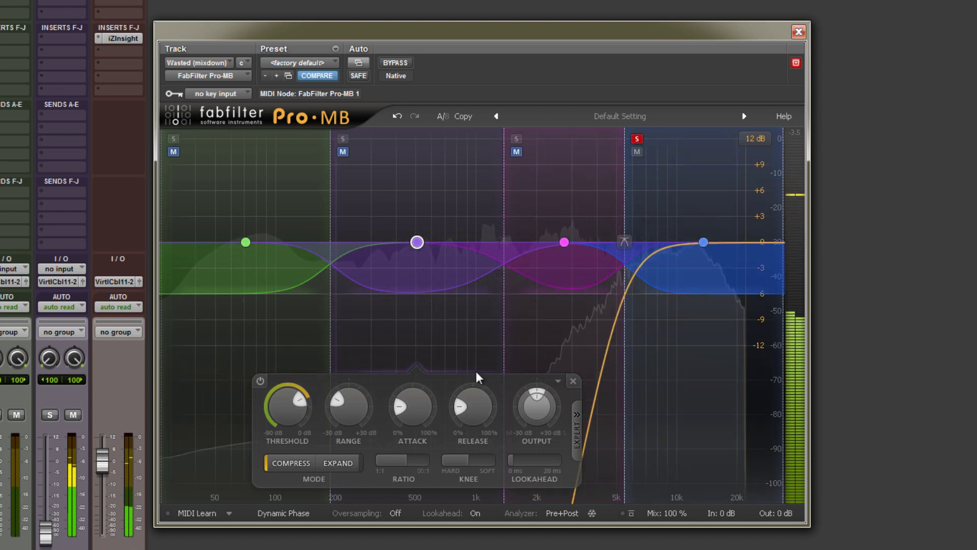
pyautogui.moveTo(413, 415); pyautogui.dragTo(418, 452)
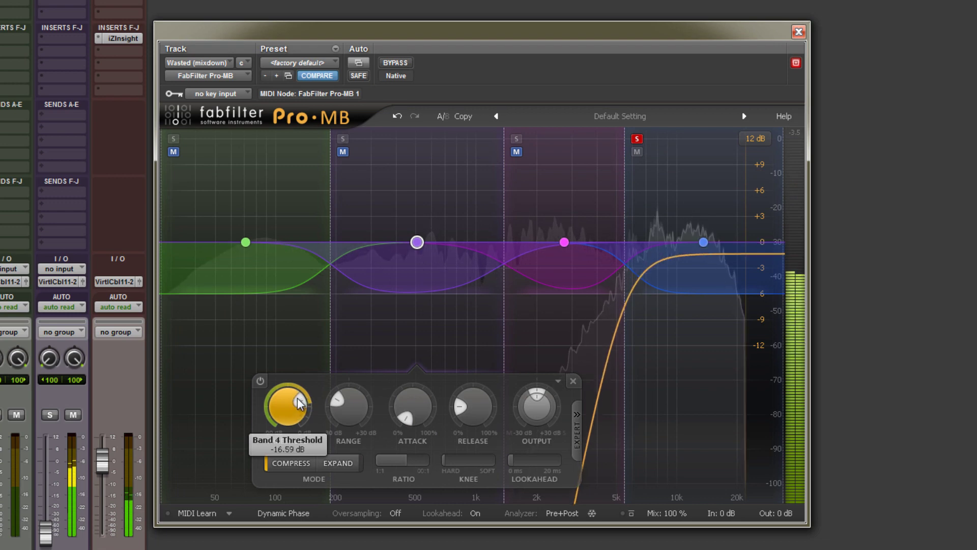
pyautogui.moveTo(400, 461); pyautogui.dragTo(435, 477)
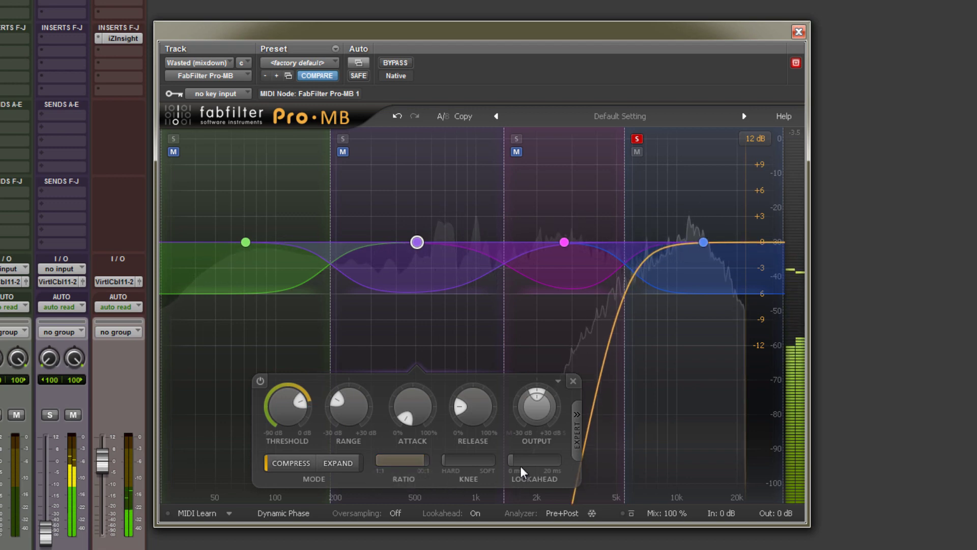
# - Set the low-mid band's lookahead to 12.48 ms, shorten its release, and turn off the high band's solo
pyautogui.moveTo(517, 467); pyautogui.dragTo(647, 491)
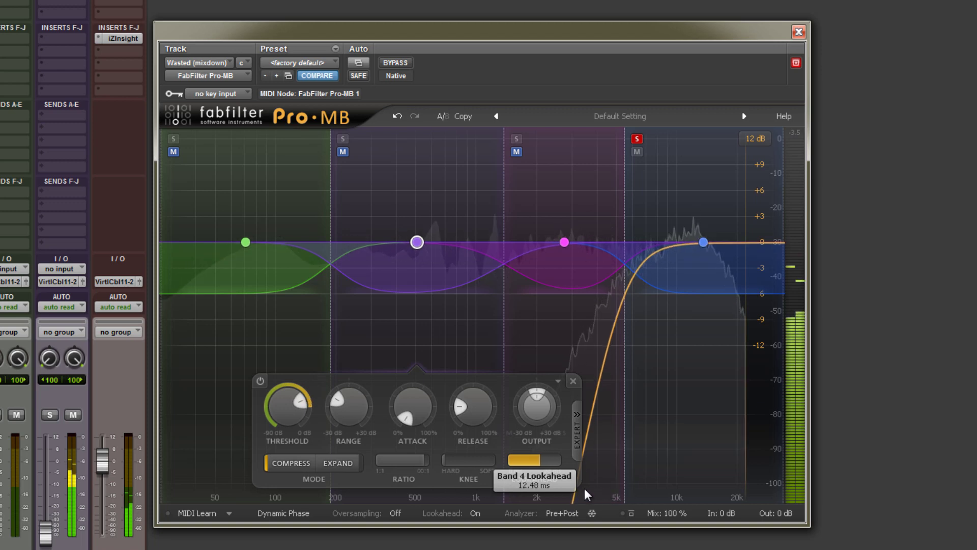
pyautogui.moveTo(588, 493); pyautogui.dragTo(586, 461)
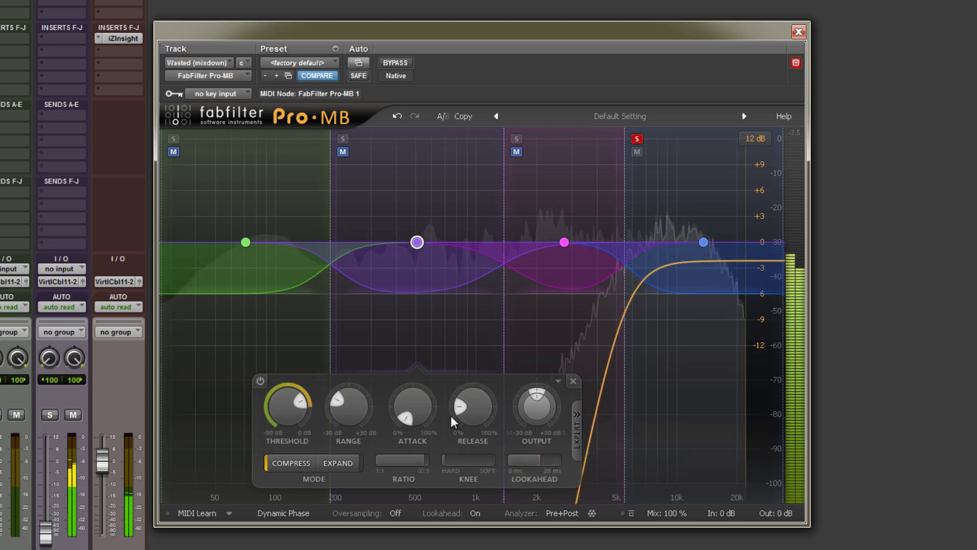
pyautogui.moveTo(458, 410); pyautogui.dragTo(470, 447)
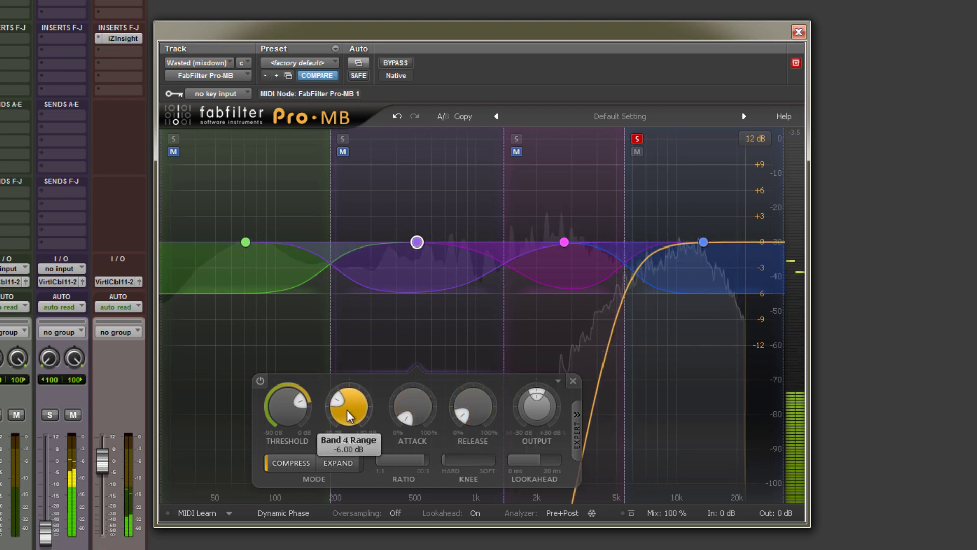
pyautogui.click(638, 140)
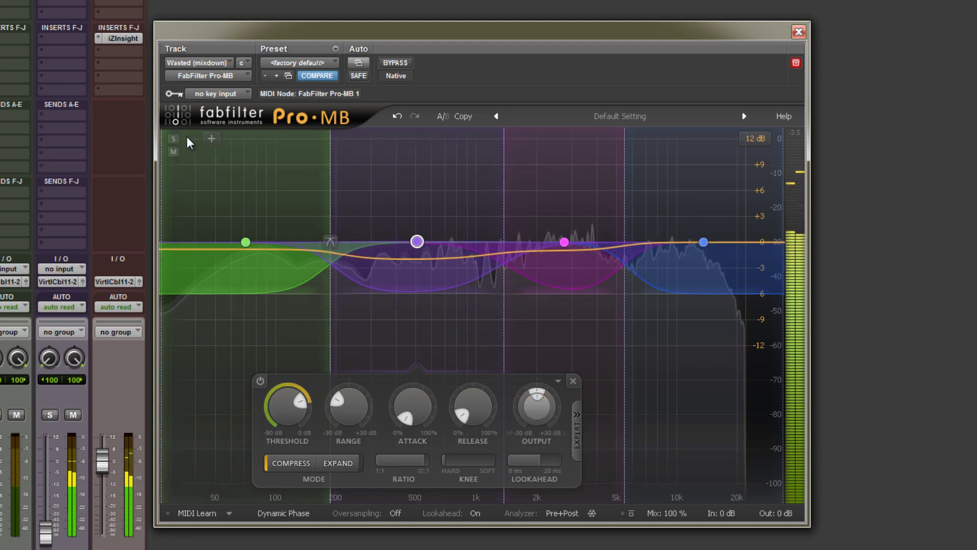
# - Solo the low band and set its release to 29.9% and its attack to 40.7%
pyautogui.click(173, 138)
pyautogui.click(269, 262)
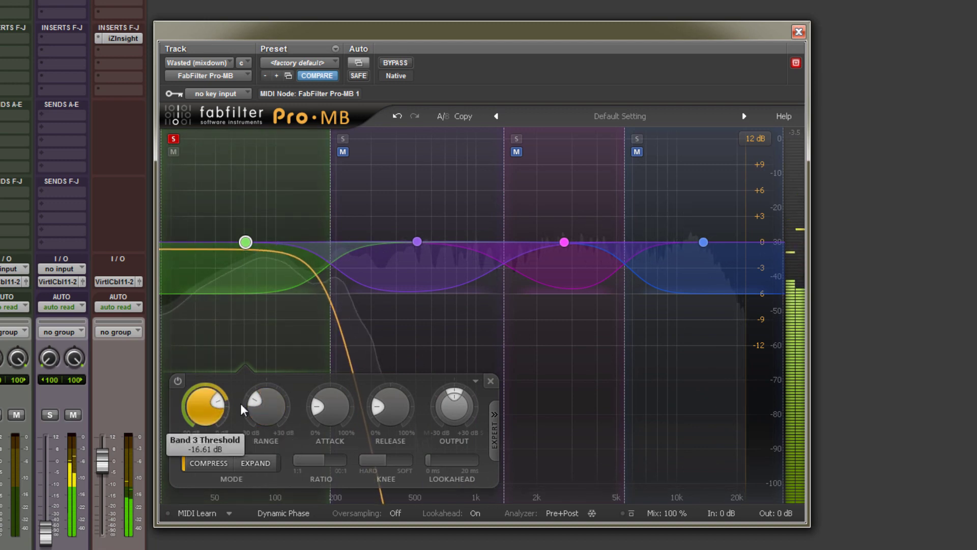
pyautogui.moveTo(393, 404); pyautogui.dragTo(402, 388)
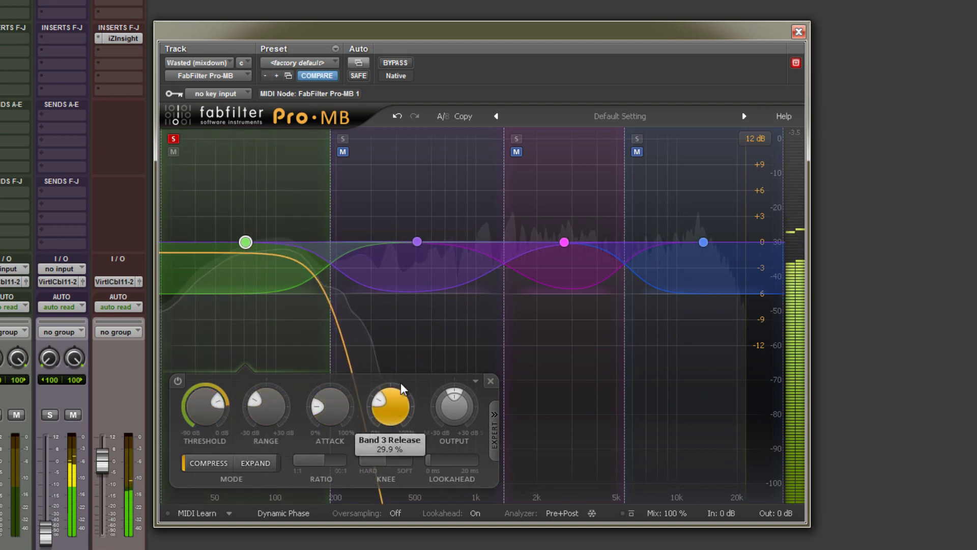
pyautogui.moveTo(330, 411)
pyautogui.mouseDown()
pyautogui.moveTo(336, 447)
pyautogui.moveTo(359, 400)
pyautogui.moveTo(347, 409)
pyautogui.mouseUp()
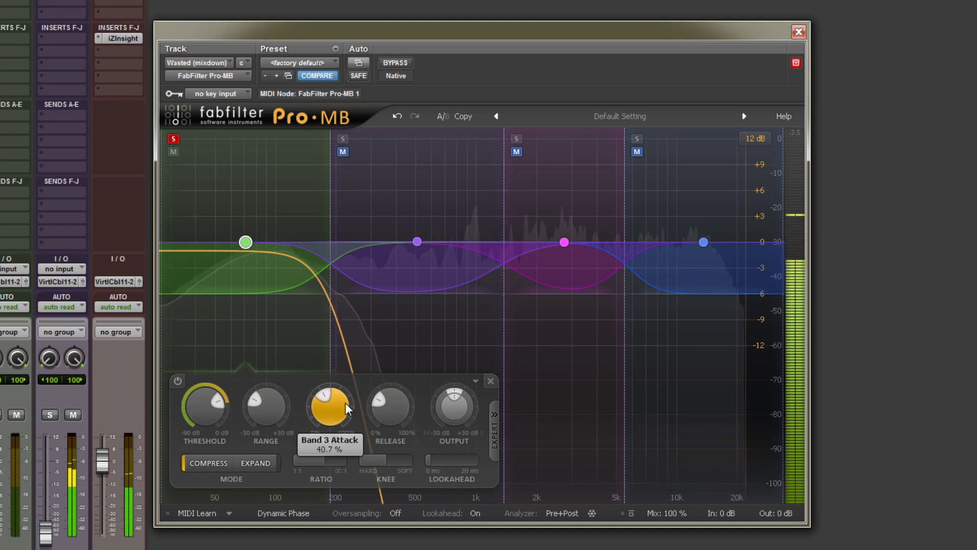
# - Set the low band's range to -5.72 dB and its output level to +0.79 dB, and turn off its solo
pyautogui.moveTo(274, 412)
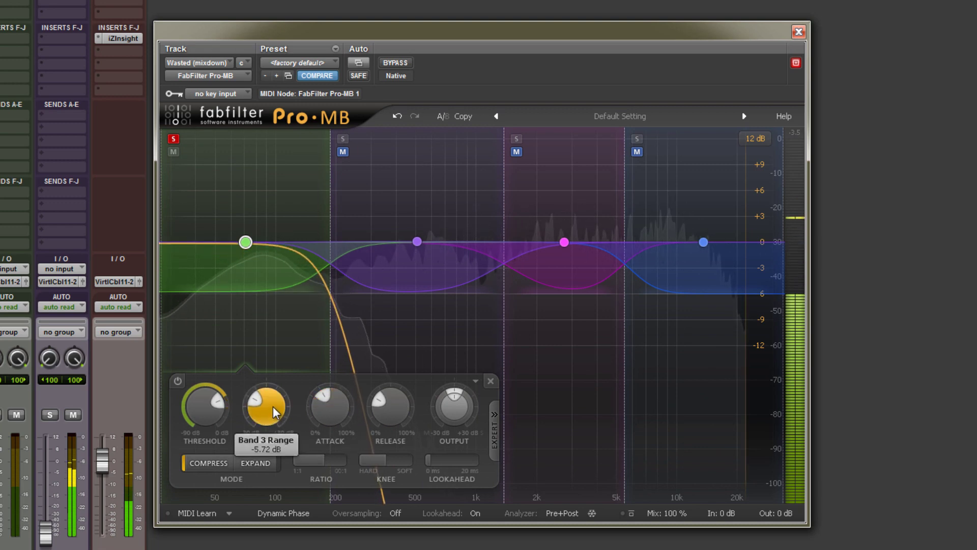
pyautogui.moveTo(456, 412)
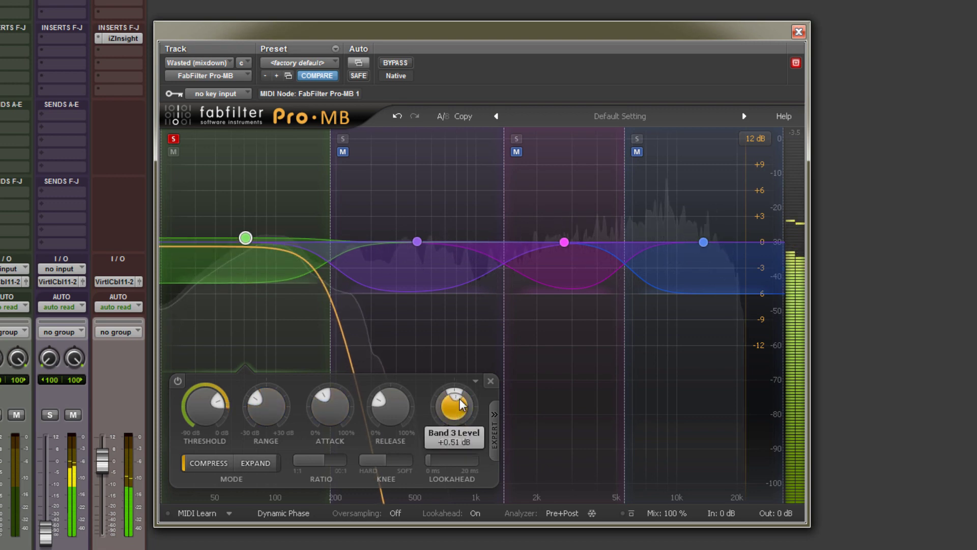
pyautogui.moveTo(460, 404); pyautogui.dragTo(463, 400)
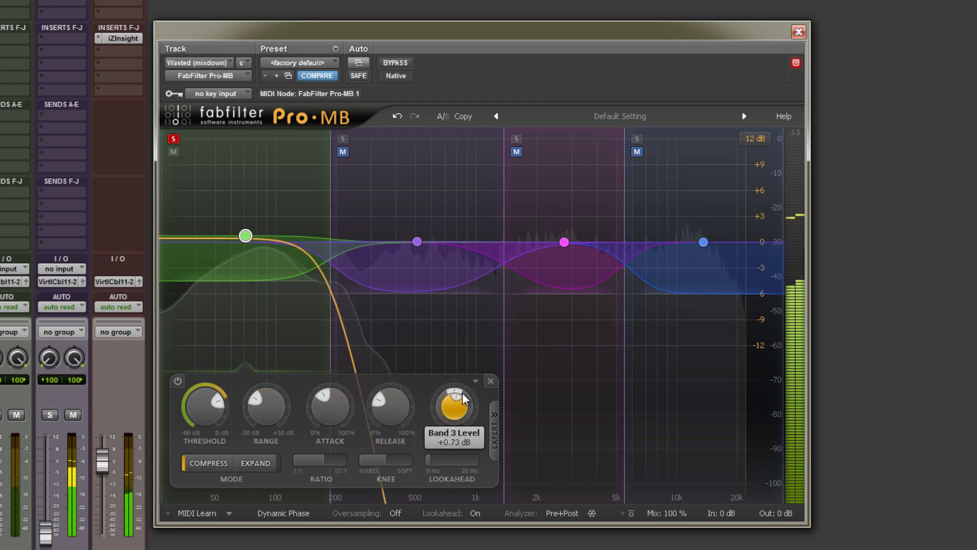
pyautogui.click(174, 139)
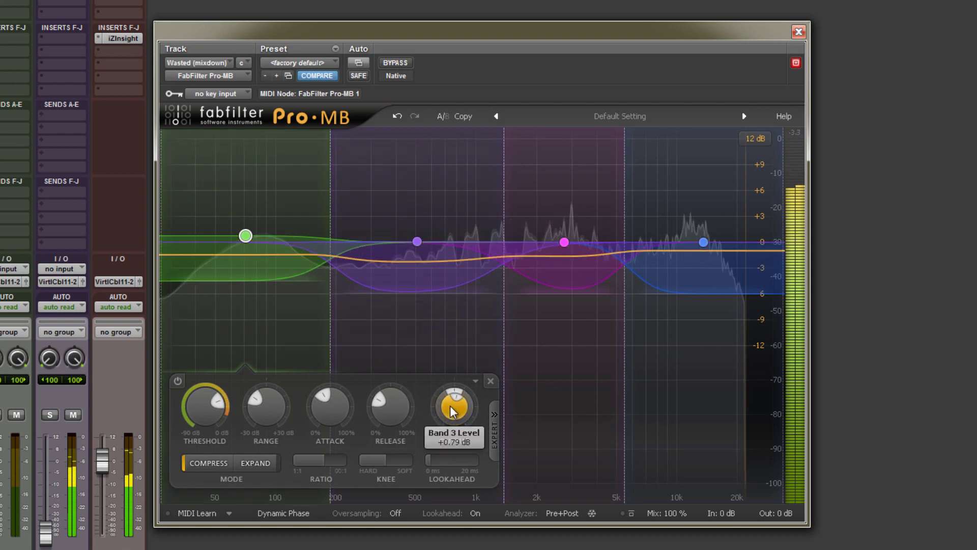
# - With the upper-mid band soloed, raise its attack and release slightly and set its output level to +0.33 dB, ending with solo off
pyautogui.moveTo(524, 170)
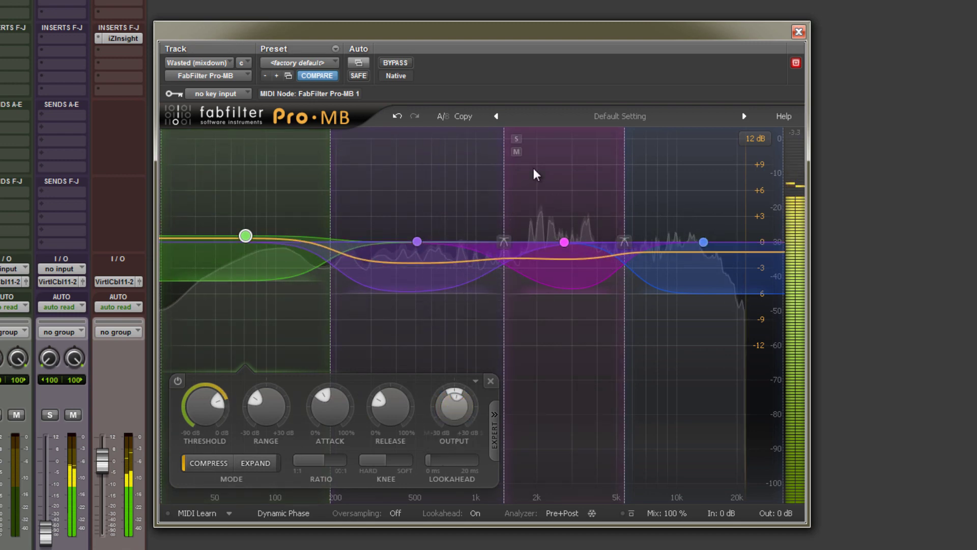
pyautogui.click(516, 139)
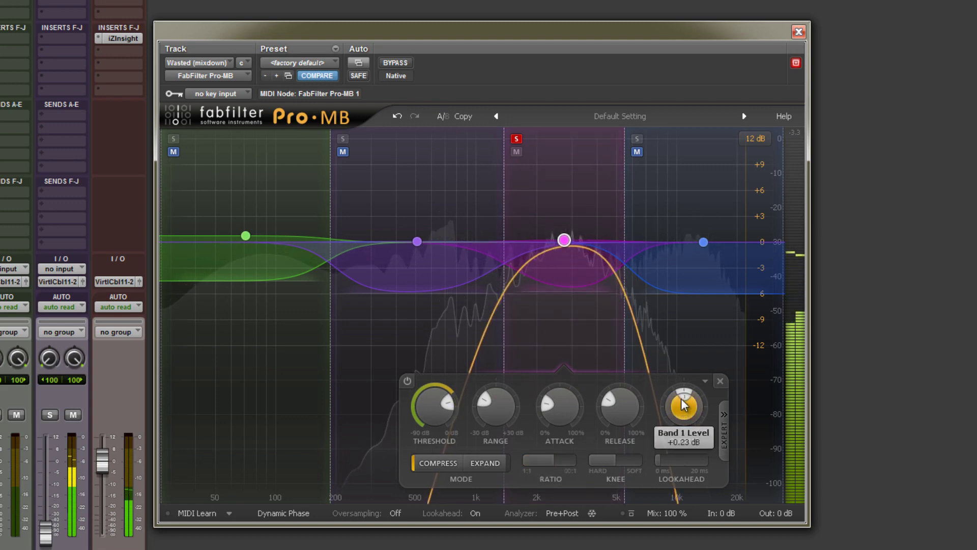
pyautogui.moveTo(684, 405); pyautogui.dragTo(685, 404)
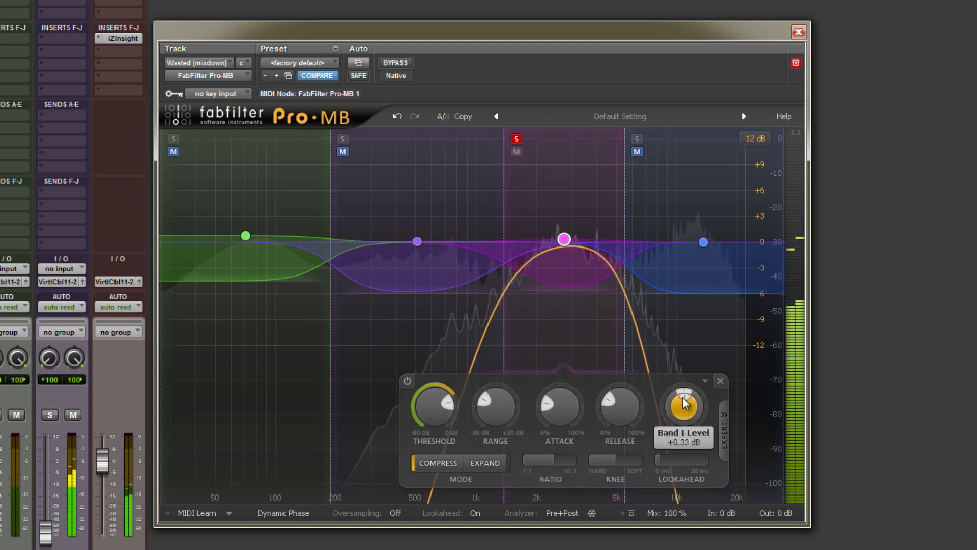
pyautogui.click(518, 139)
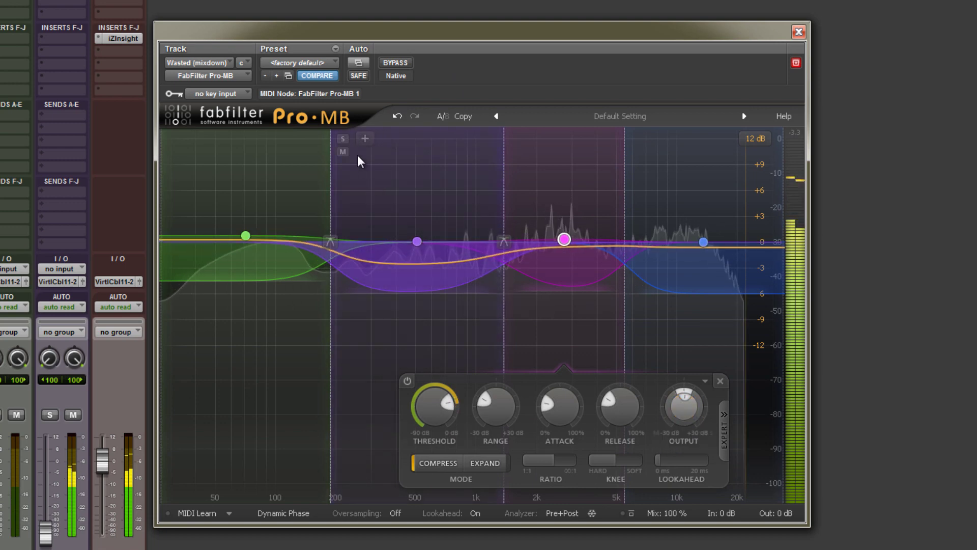
# - Solo the low-mid band, set its attack to 30.2% and raise its release to about 17.4%
pyautogui.click(377, 168)
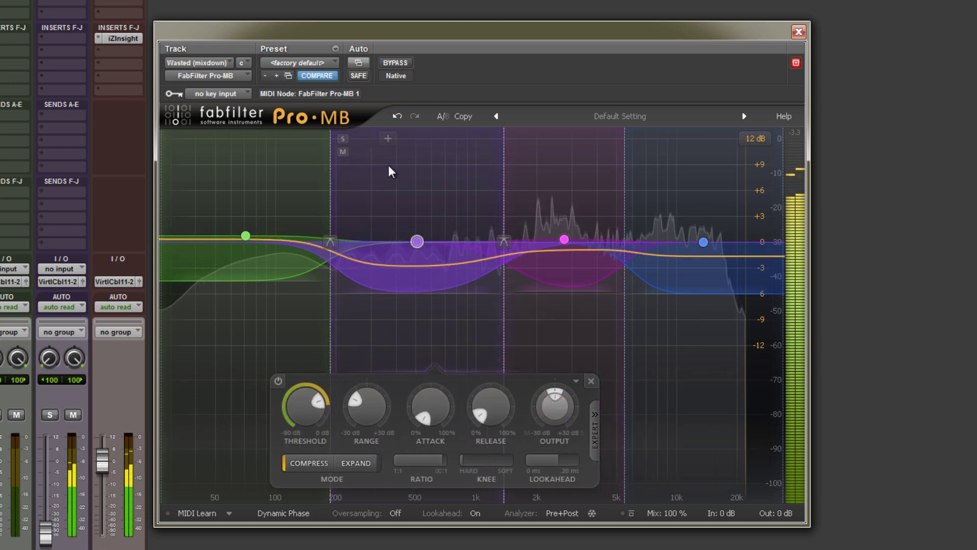
pyautogui.click(342, 139)
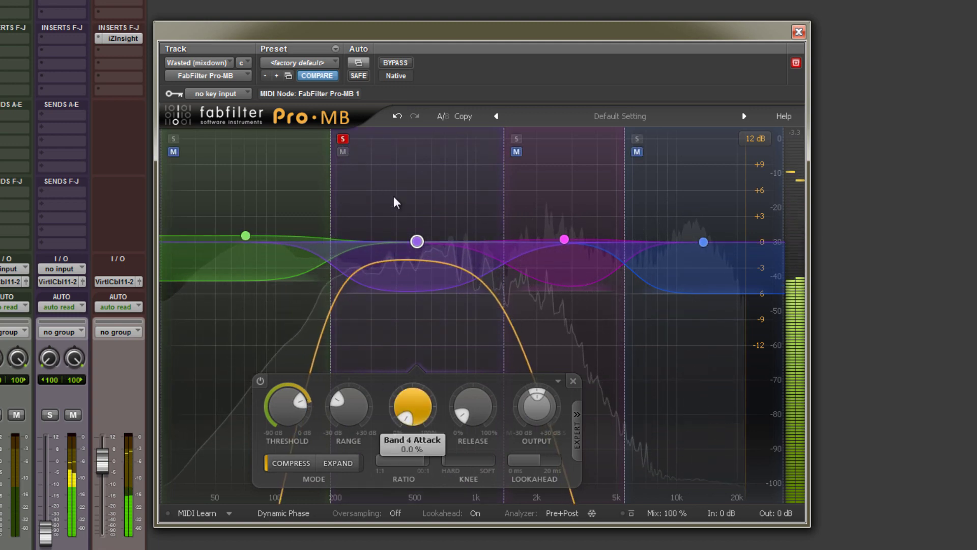
pyautogui.scroll(6, 393, 418)
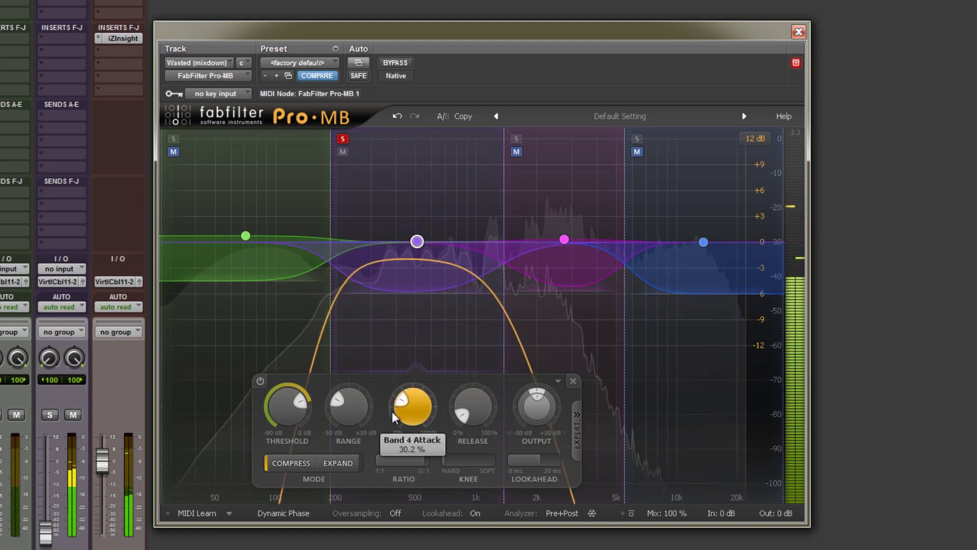
pyautogui.scroll(3, 460, 409)
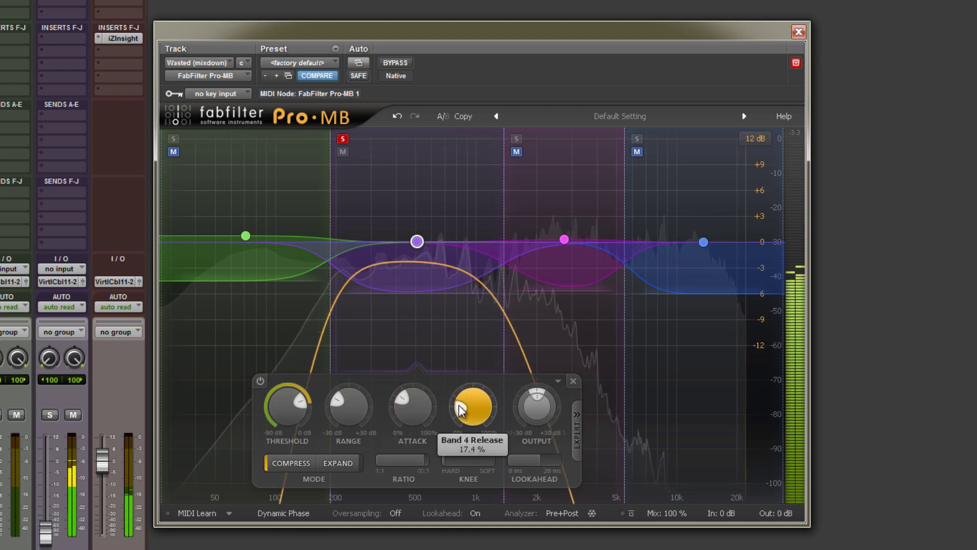
pyautogui.click(699, 182)
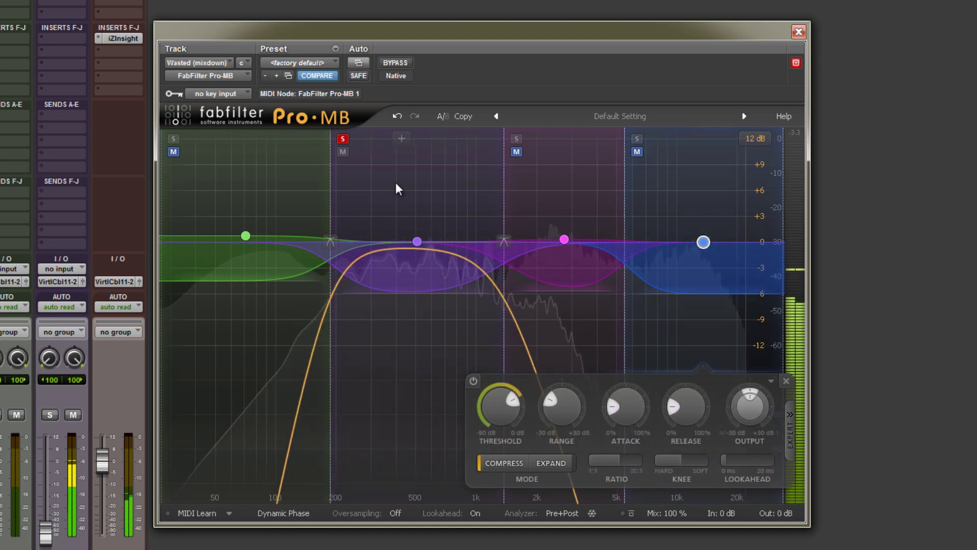
# - Set the low-mid band's release to 21.0%, reduce its ratio to 2.34:1 and soften its knee
pyautogui.click(417, 242)
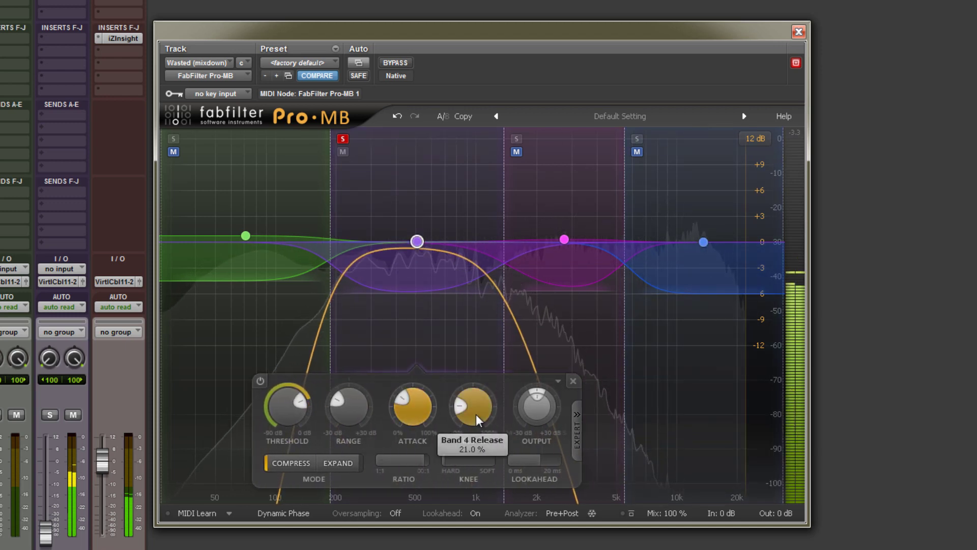
pyautogui.moveTo(407, 461); pyautogui.dragTo(331, 484)
pyautogui.moveTo(446, 460); pyautogui.dragTo(563, 469)
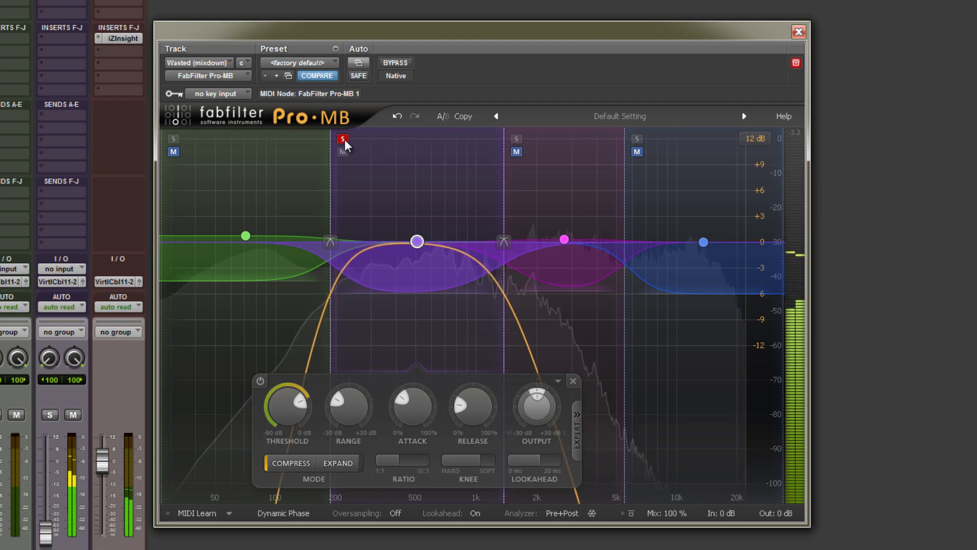
# - Solo the high band, shorten its release slightly and set its attack to 1.2%
pyautogui.click(636, 139)
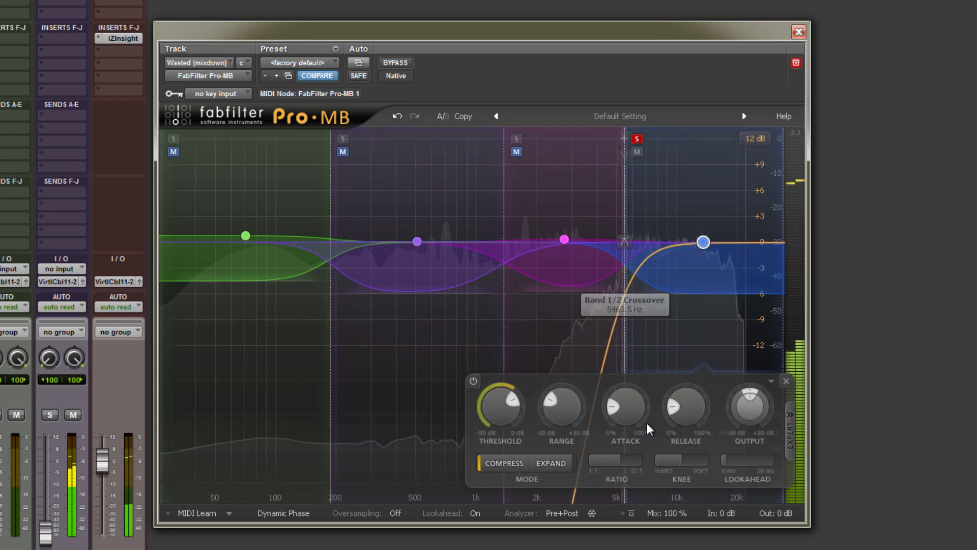
pyautogui.moveTo(615, 409); pyautogui.dragTo(632, 414)
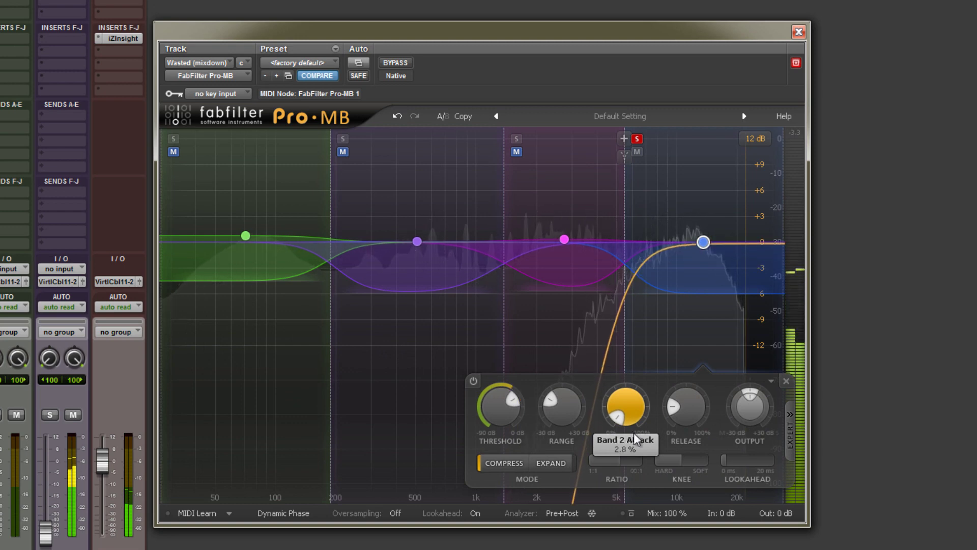
pyautogui.moveTo(682, 418)
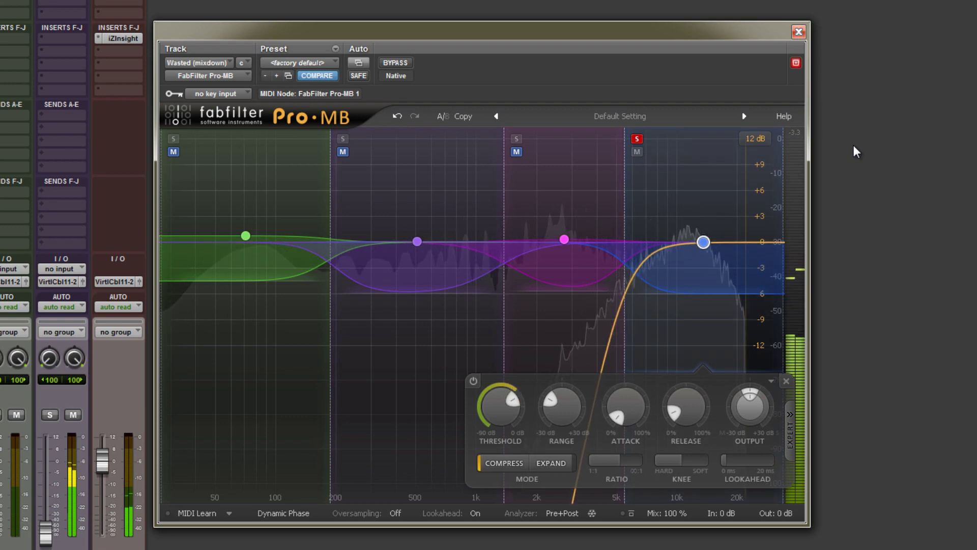
pyautogui.moveTo(666, 36); pyautogui.dragTo(607, 18)
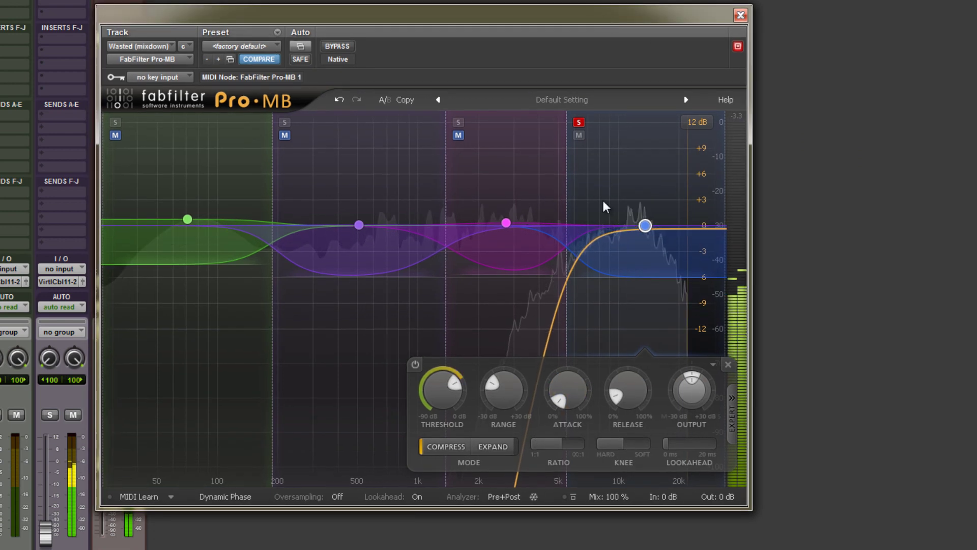
pyautogui.moveTo(626, 391)
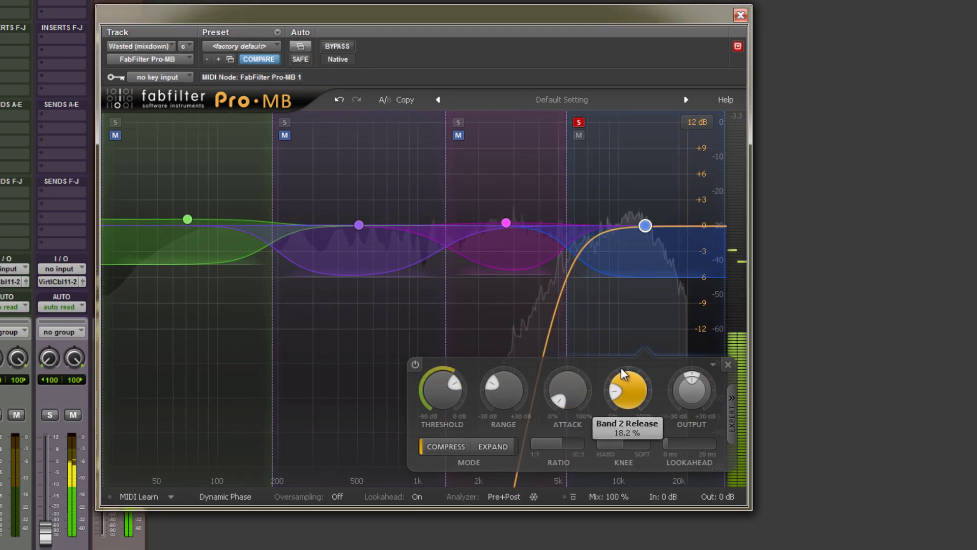
pyautogui.moveTo(559, 401); pyautogui.dragTo(558, 411)
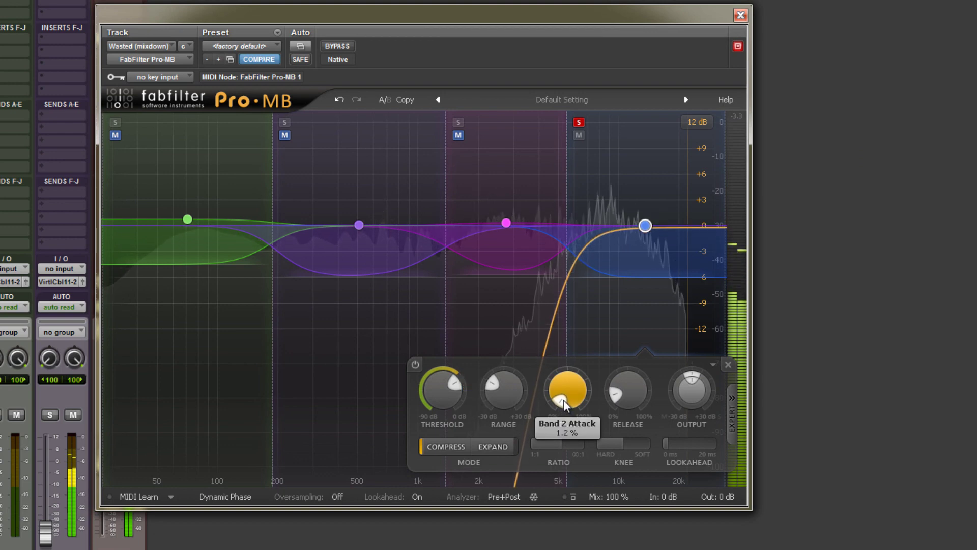
# - Raise the high band's ratio, make its knee fully hard and set its lookahead slightly above mid-range
pyautogui.moveTo(605, 450); pyautogui.dragTo(813, 457)
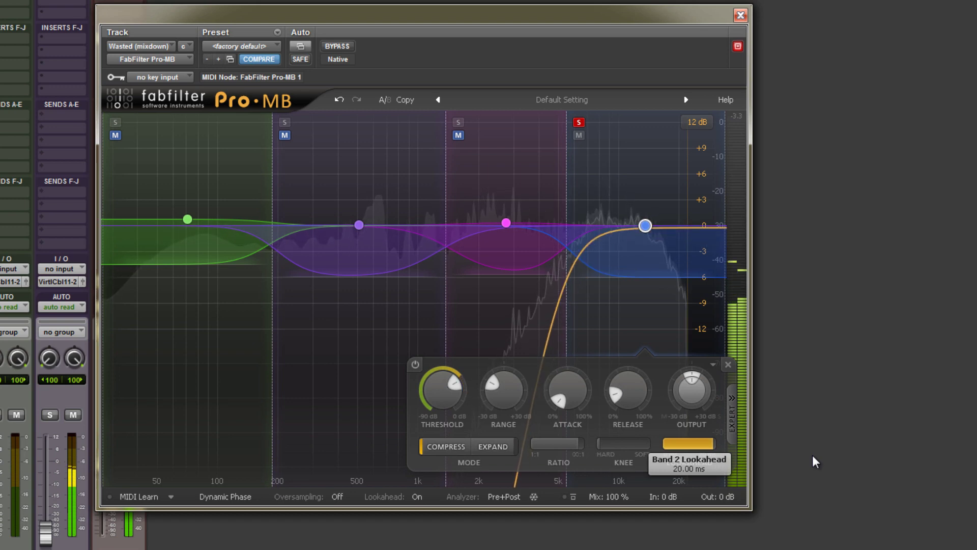
pyautogui.moveTo(812, 455); pyautogui.dragTo(747, 456)
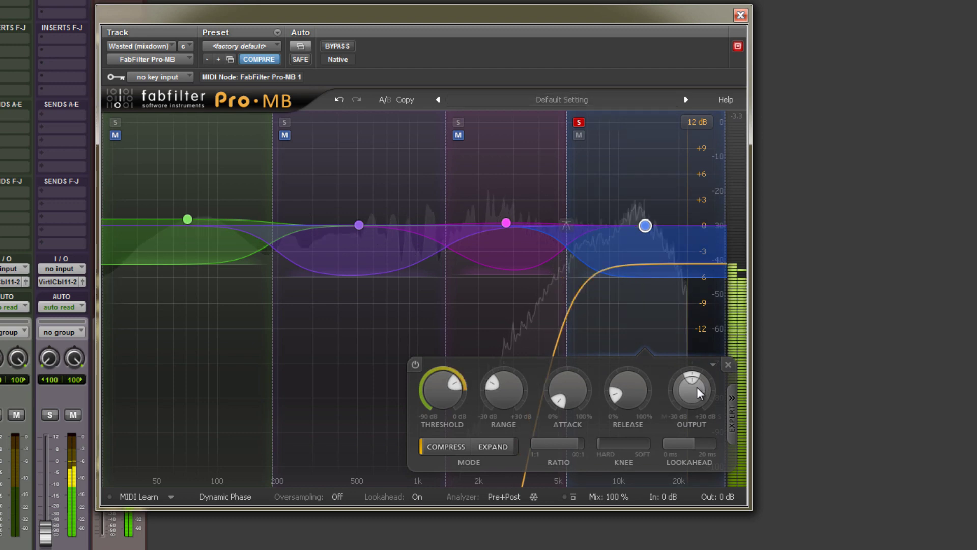
# - Raise the high band's output level slightly above 0 dB, turn off its solo and adjust its threshold
pyautogui.moveTo(693, 391)
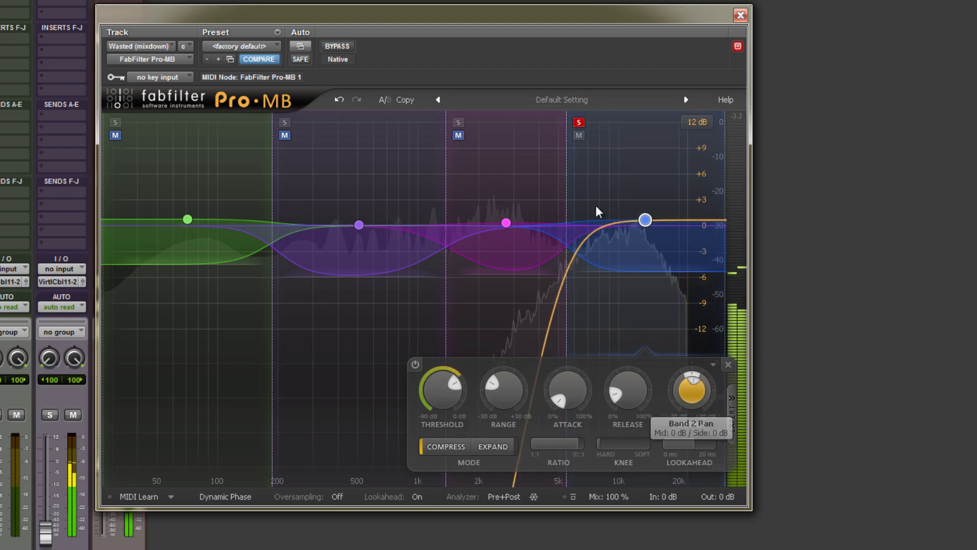
pyautogui.click(579, 122)
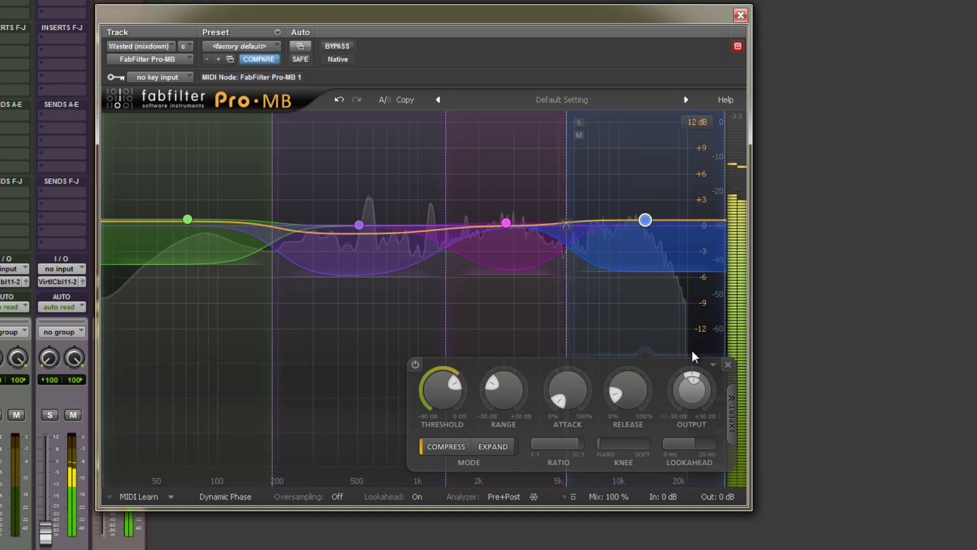
pyautogui.moveTo(688, 396)
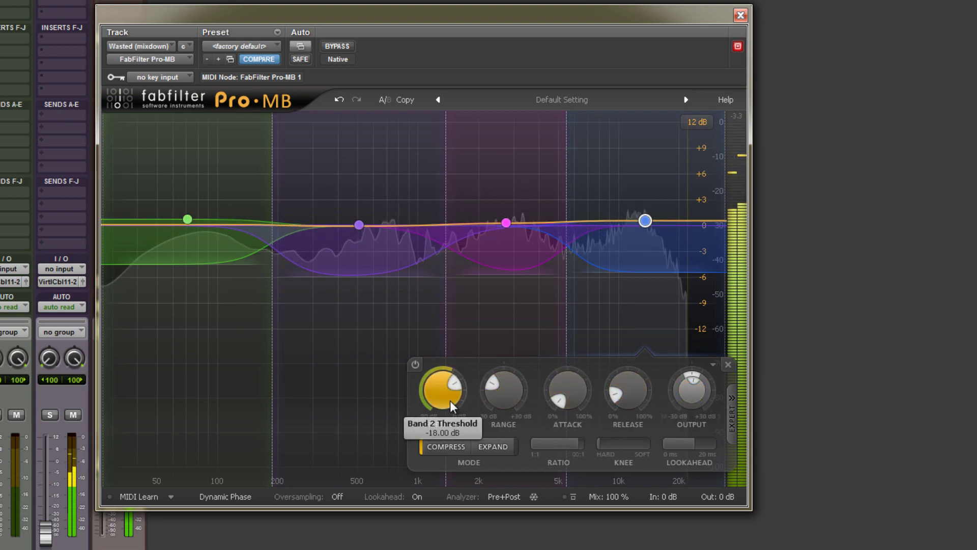
pyautogui.moveTo(450, 399); pyautogui.dragTo(454, 385)
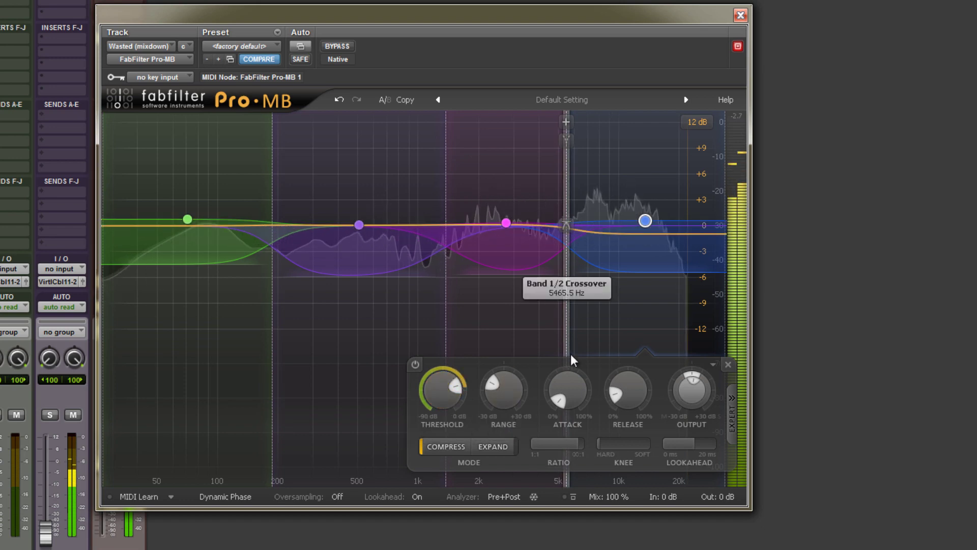
# - Solo the low-mid band, open its expert settings and adjust its stereo link with the Mid option
pyautogui.click(296, 133)
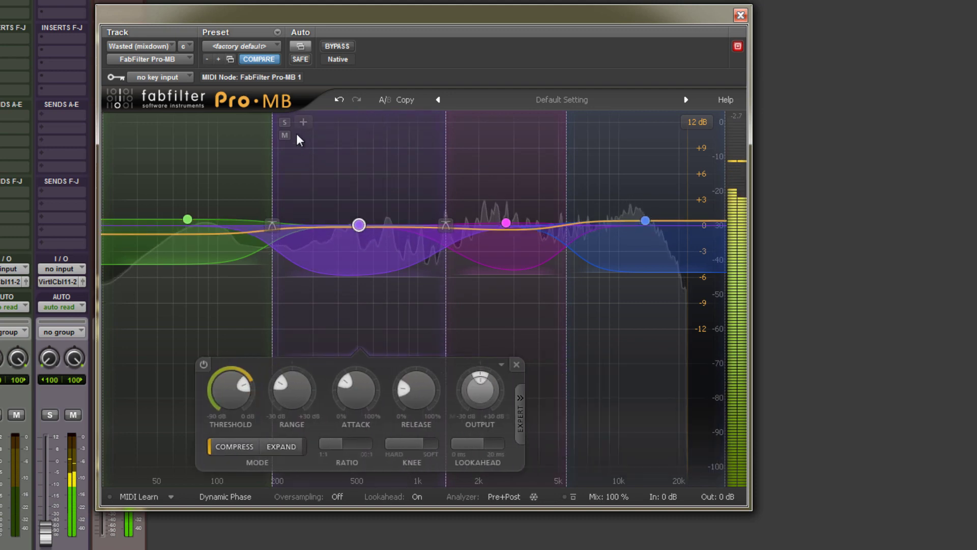
pyautogui.click(285, 123)
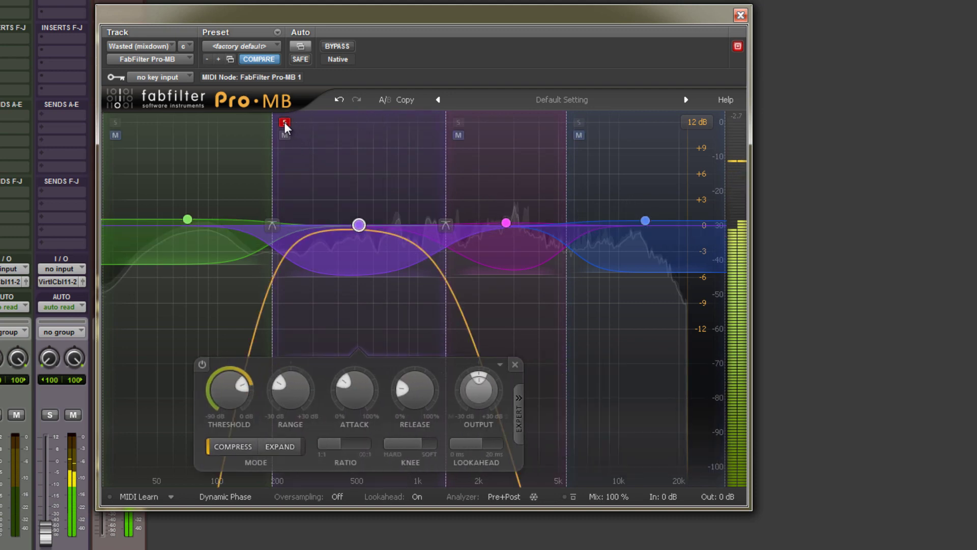
pyautogui.click(519, 403)
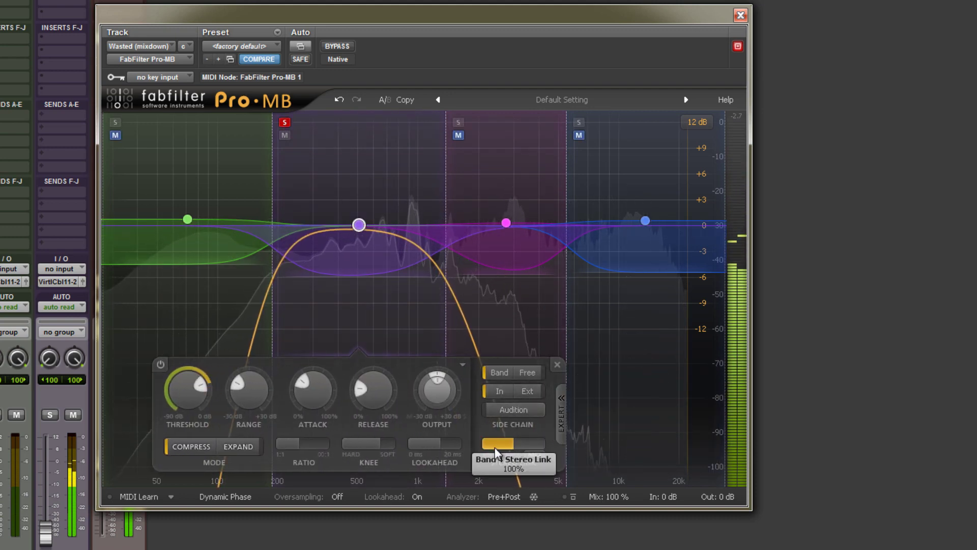
pyautogui.moveTo(495, 447); pyautogui.dragTo(509, 469)
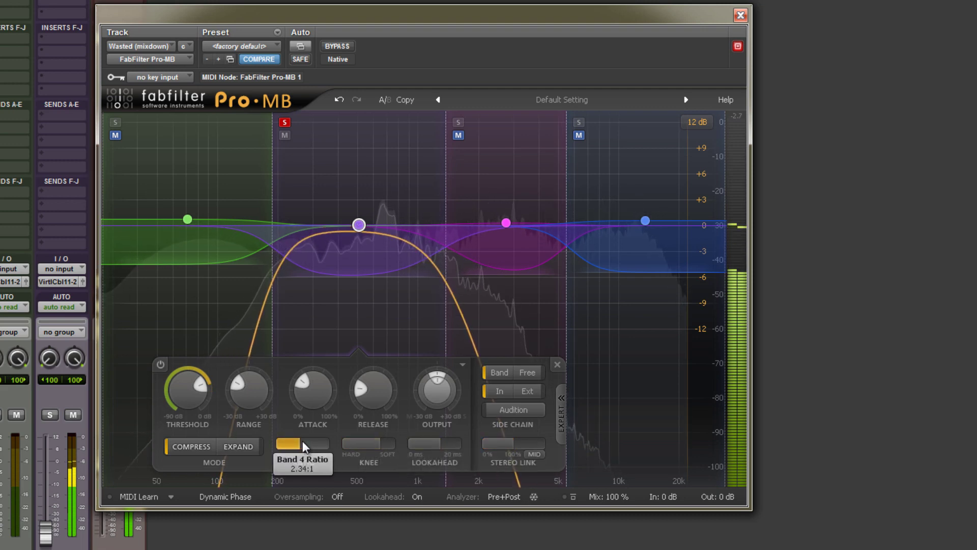
# - Set the low-mid band's release to 37.4%, lengthen its attack and set its output level to +0.24 dB, ending with solo off
pyautogui.moveTo(383, 380)
pyautogui.mouseDown()
pyautogui.moveTo(398, 353)
pyautogui.moveTo(390, 372)
pyautogui.mouseUp()
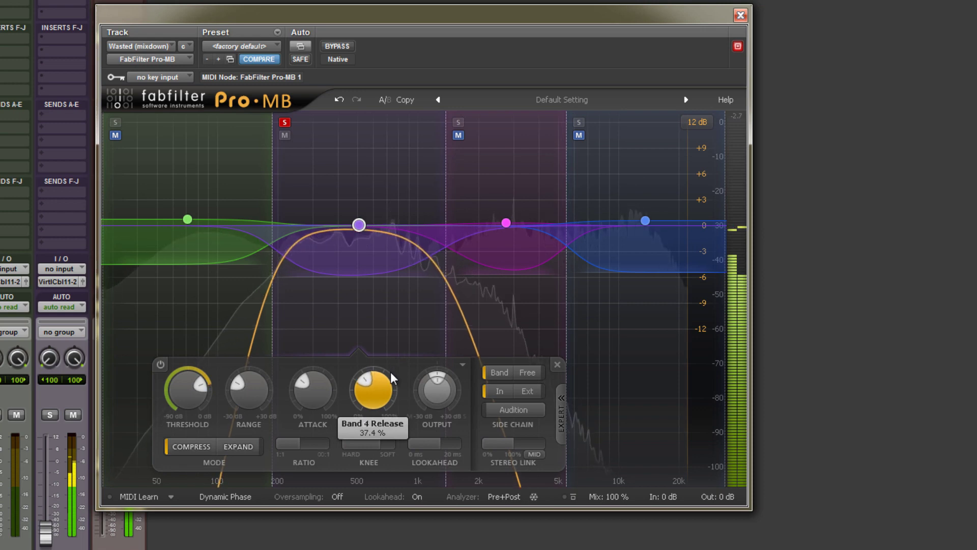
pyautogui.moveTo(332, 387); pyautogui.dragTo(329, 372)
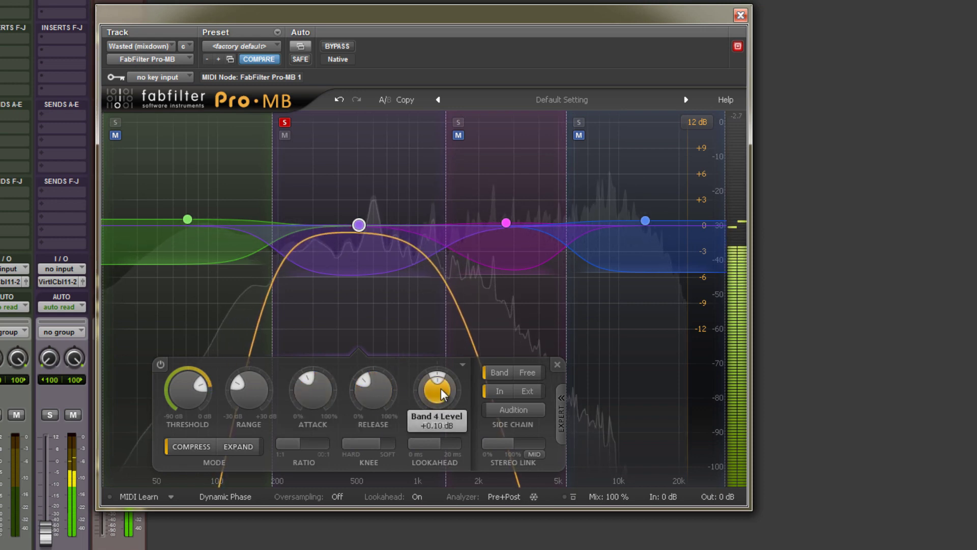
pyautogui.moveTo(441, 388); pyautogui.dragTo(441, 384)
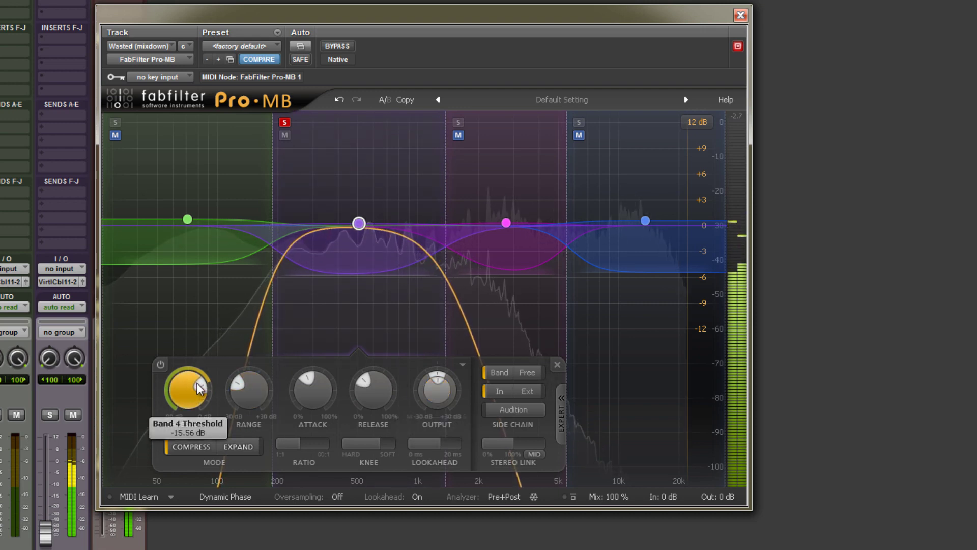
pyautogui.click(284, 122)
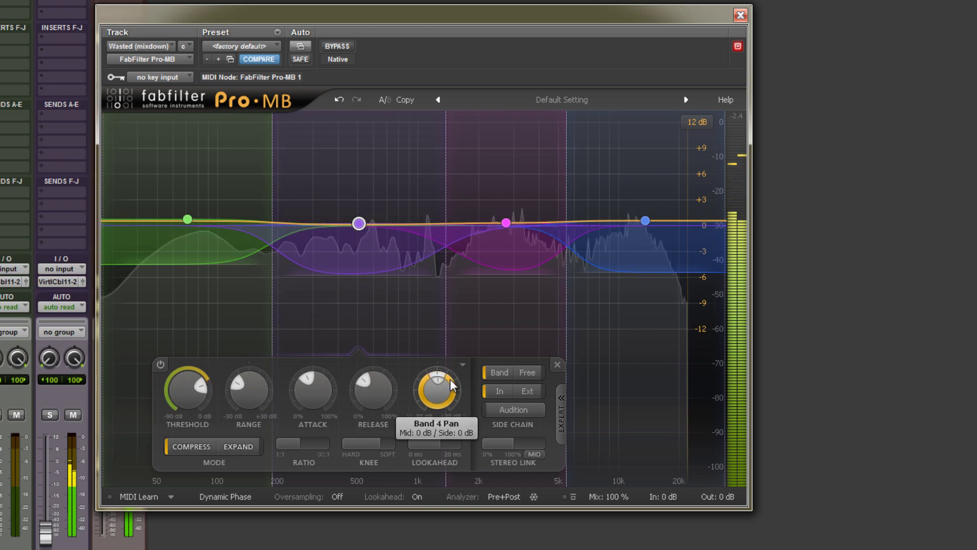
# - Switch the low-mid band's stereo link to Side while trying mid/side pan offsets, and reset its pan to 0 dB
pyautogui.moveTo(452, 380); pyautogui.dragTo(455, 374)
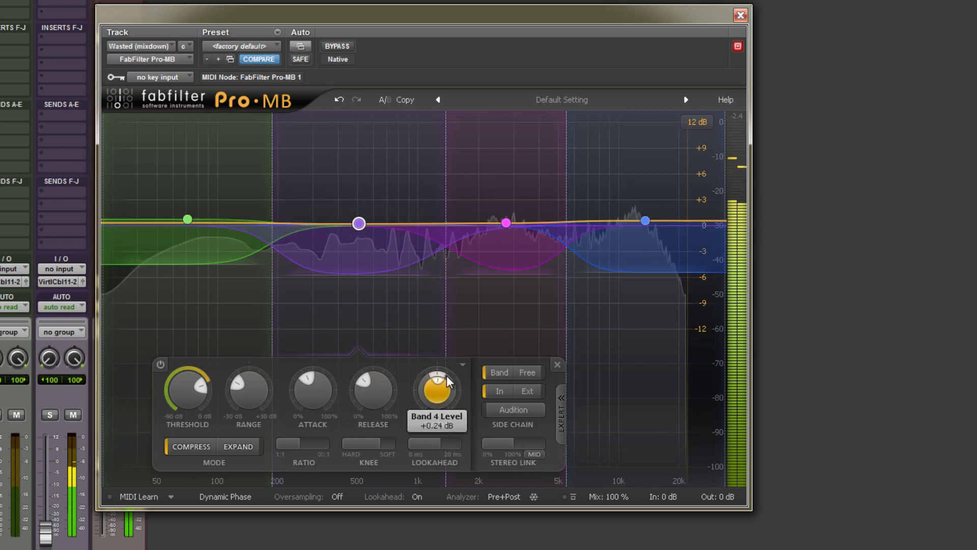
pyautogui.moveTo(448, 378); pyautogui.dragTo(451, 381)
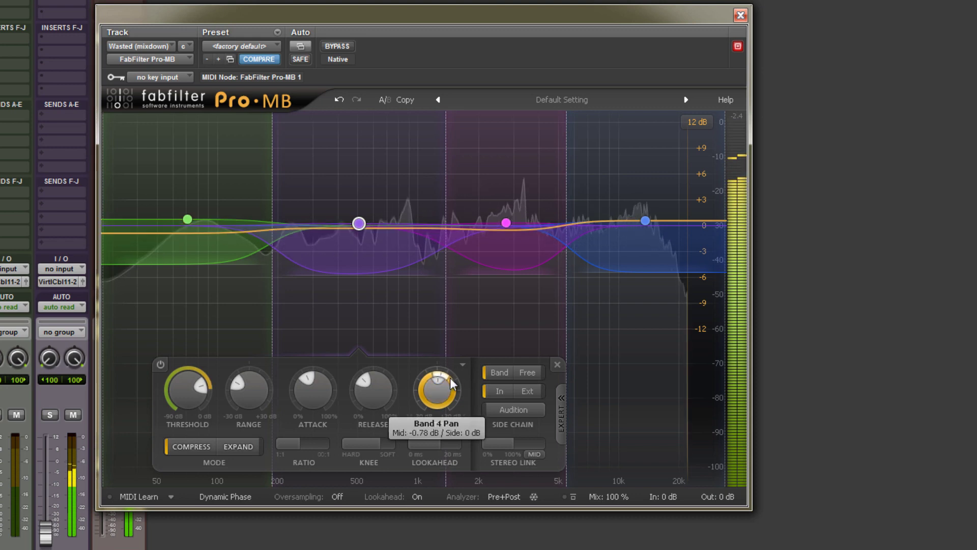
pyautogui.click(534, 453)
pyautogui.click(559, 489)
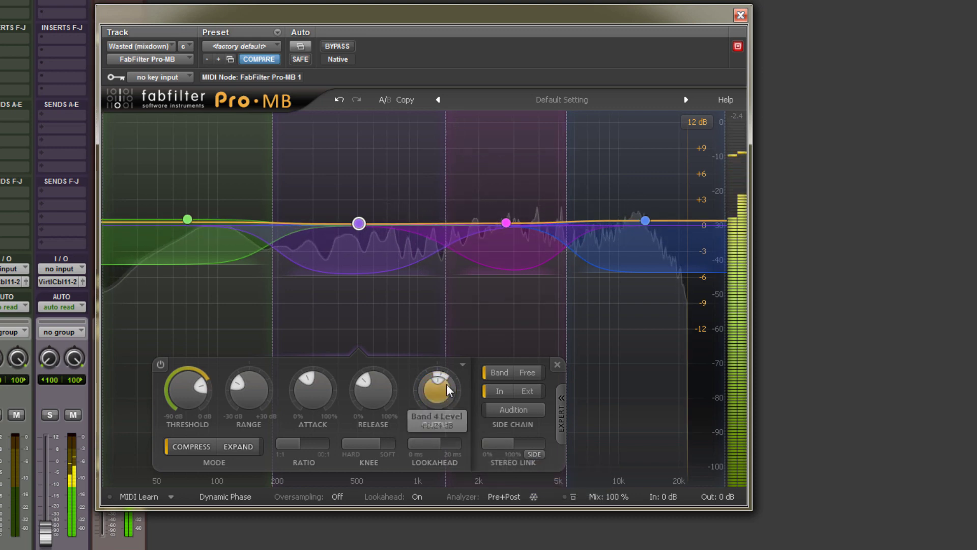
pyautogui.moveTo(449, 382); pyautogui.dragTo(453, 375)
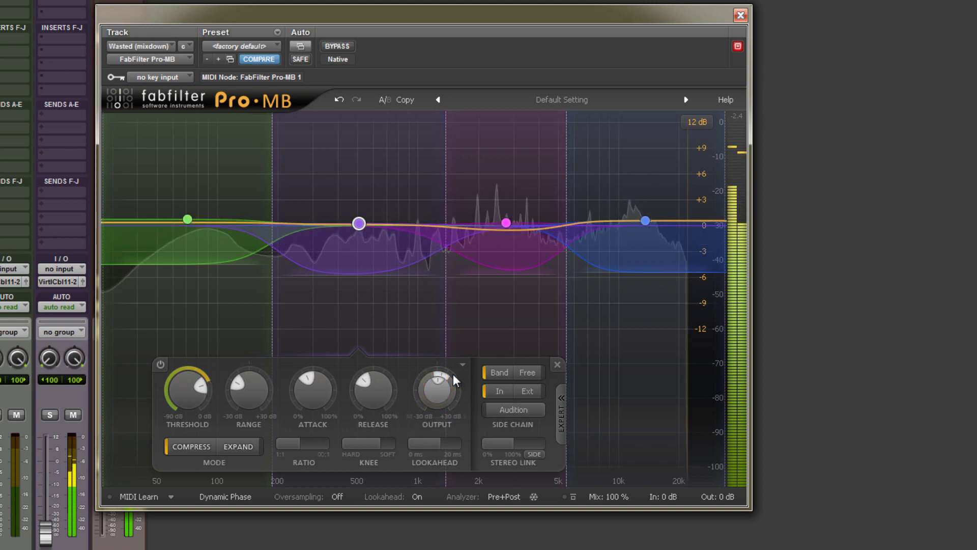
pyautogui.doubleClick(446, 376)
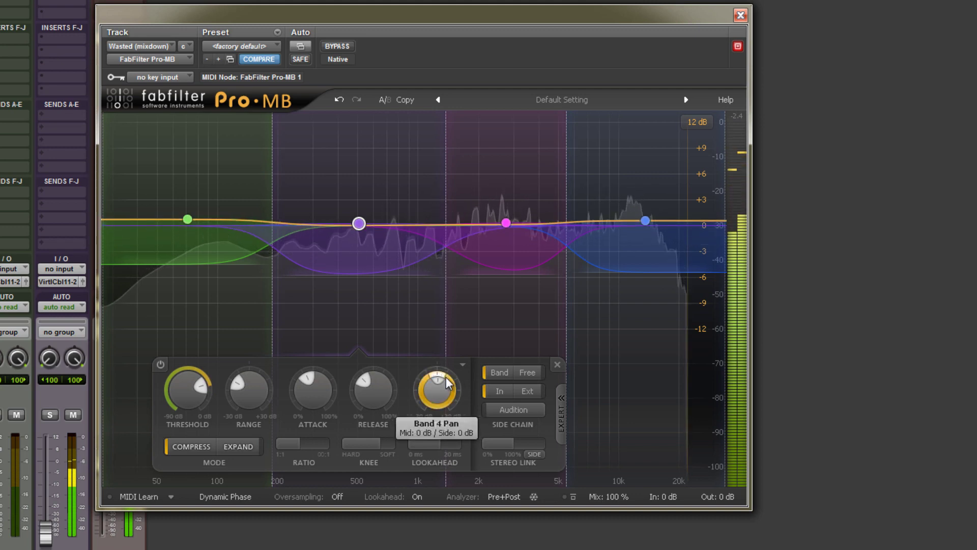
# - Toggle the effect bypass on and off to compare the mixdown with and without multiband compression
pyautogui.click(339, 46)
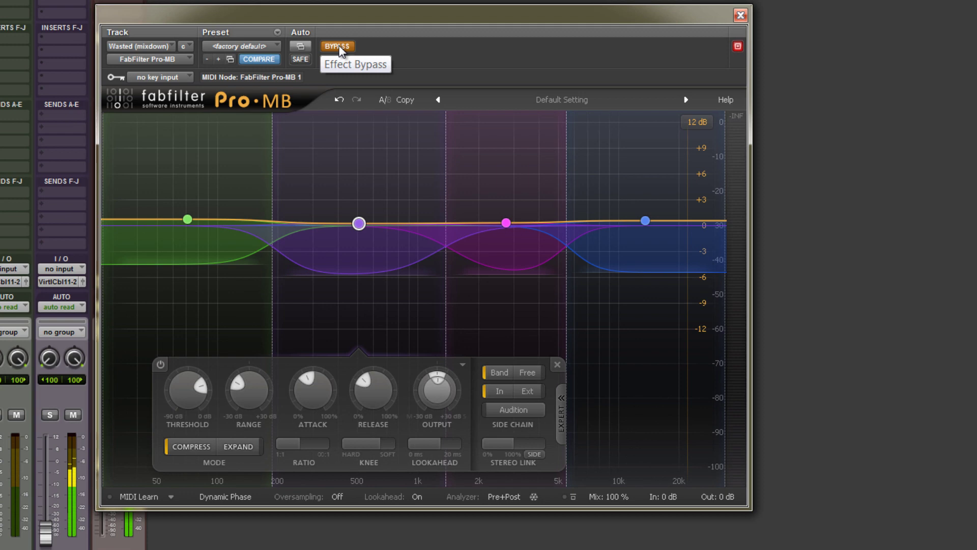
pyautogui.click(340, 46)
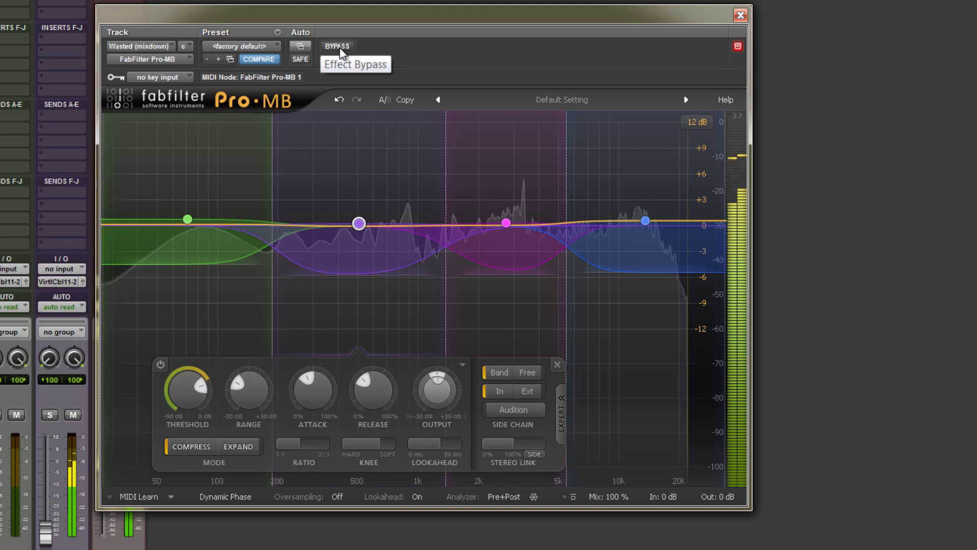
pyautogui.click(340, 47)
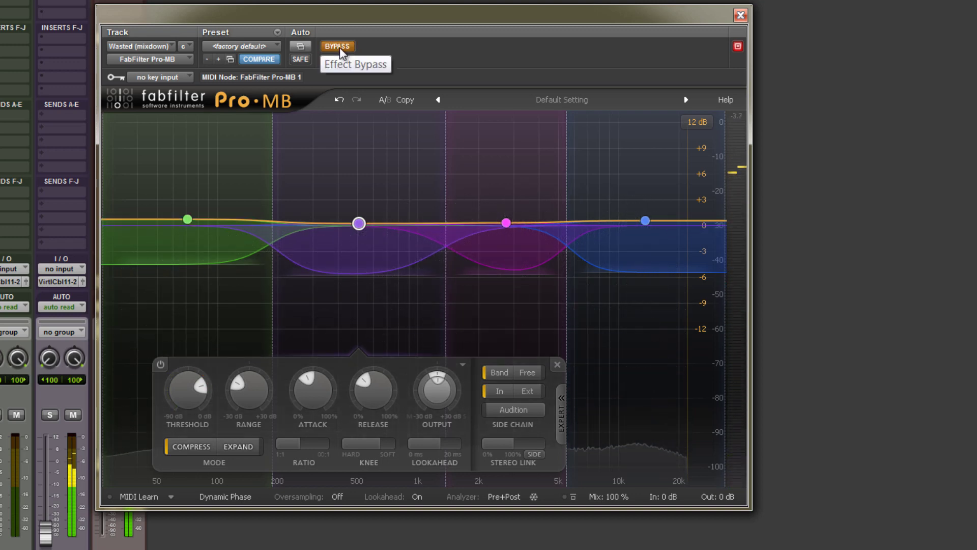
# - Re-engage, bypass and re-engage Pro-MB during playback to hear the mixdown with and without the four-band compression
pyautogui.click(340, 47)
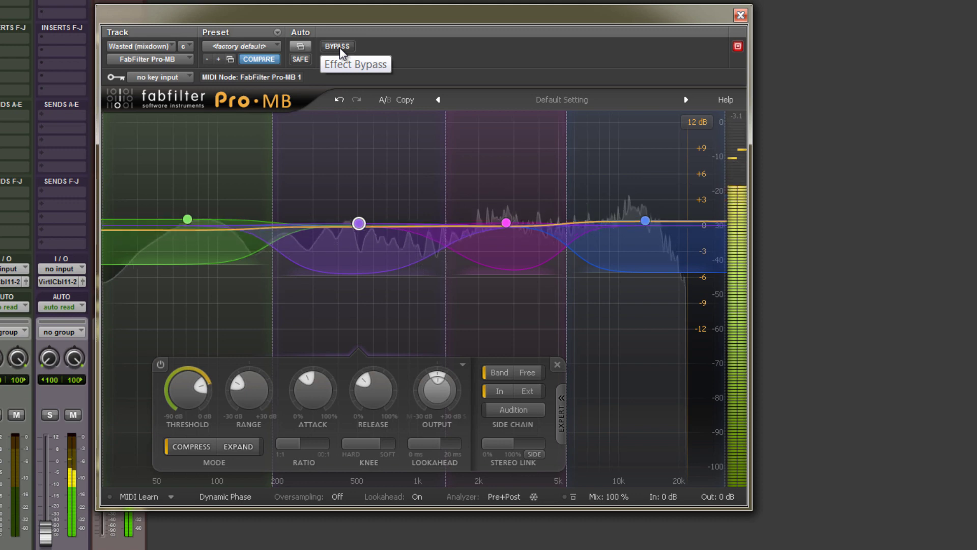
pyautogui.click(340, 48)
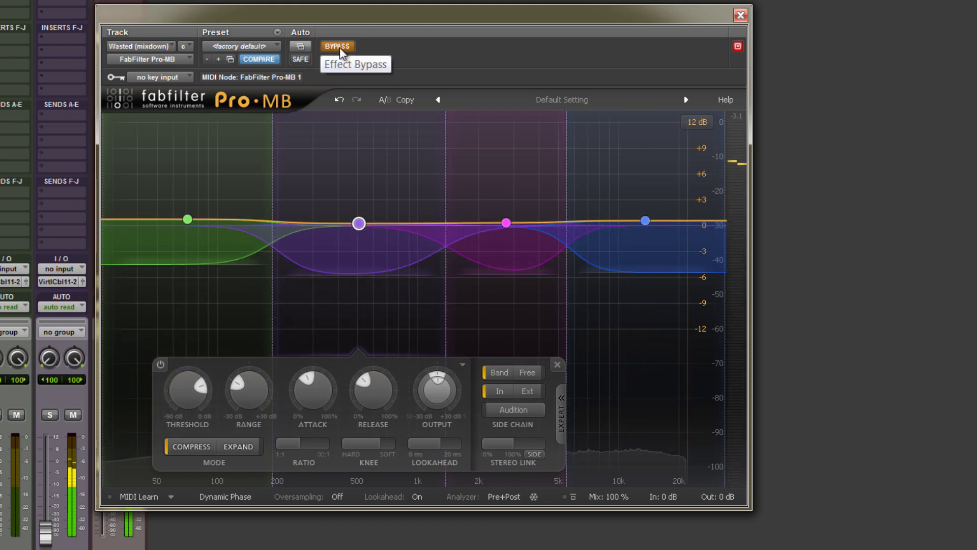
pyautogui.click(340, 47)
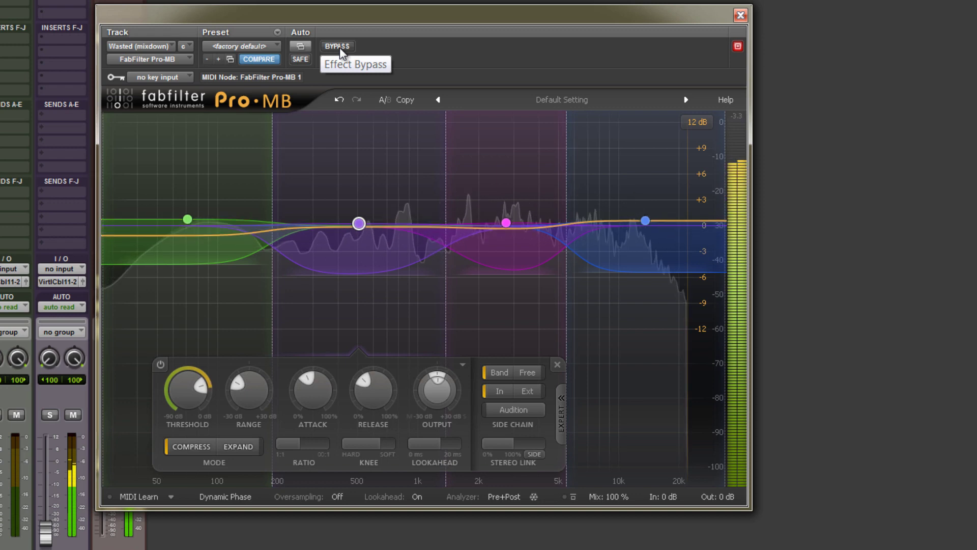
# - Show the Edit window, compare the mixdown with Pro-MB bypassed and active, and return to the Mix window with the effect active
pyautogui.hotkey('ctrl', '=')
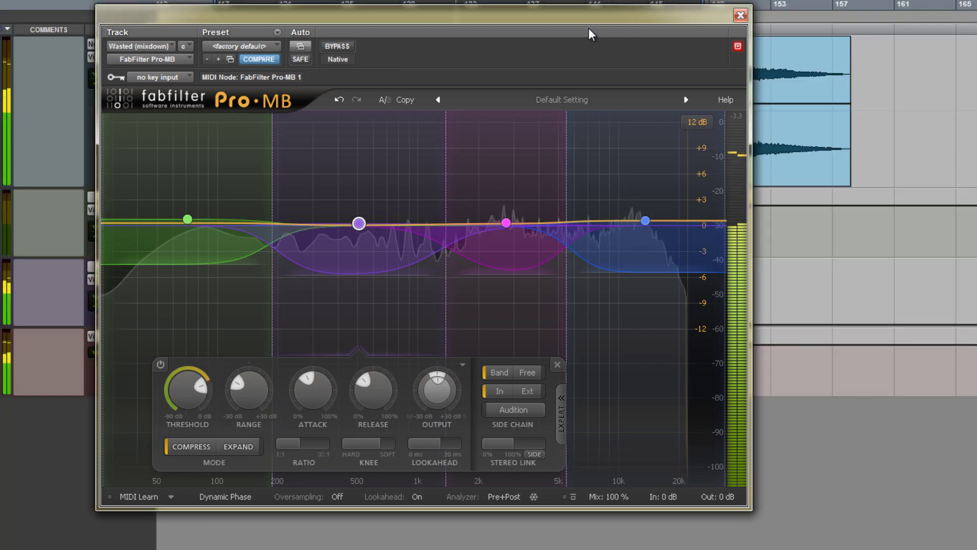
pyautogui.click(337, 47)
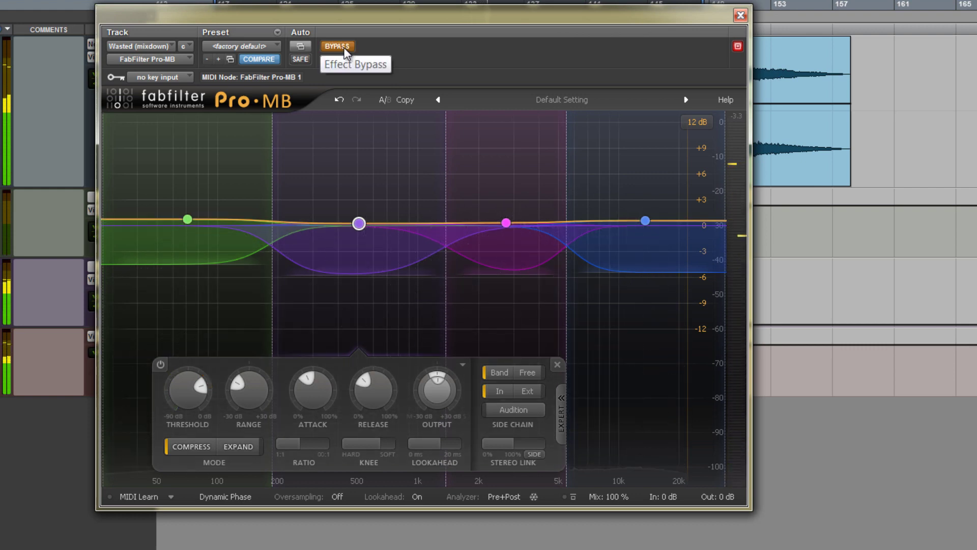
pyautogui.click(337, 46)
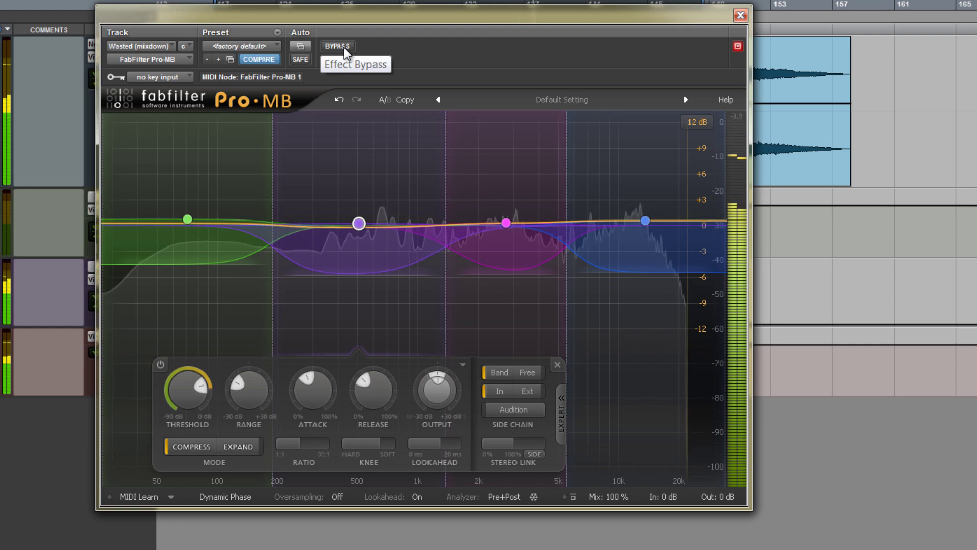
pyautogui.click(344, 47)
pyautogui.click(344, 47)
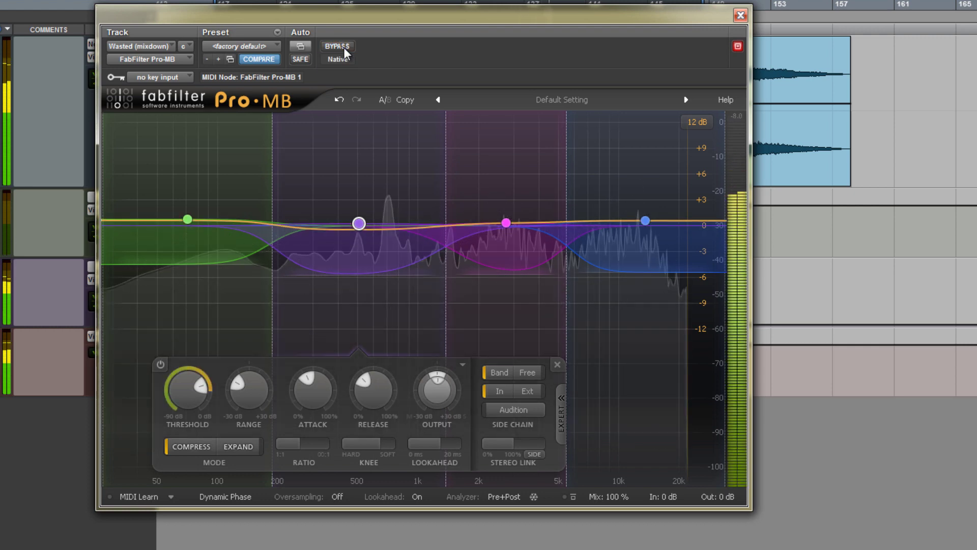
pyautogui.hotkey('ctrl', '=')
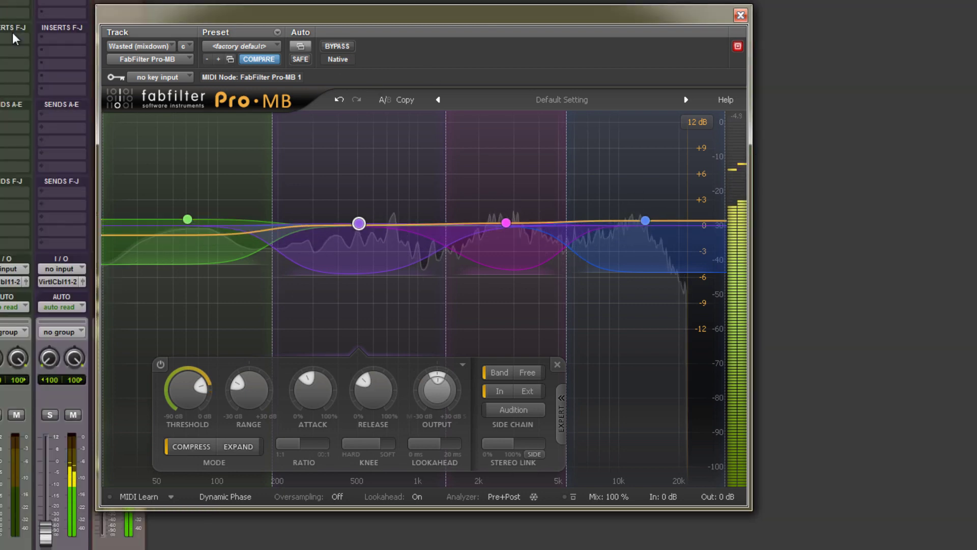